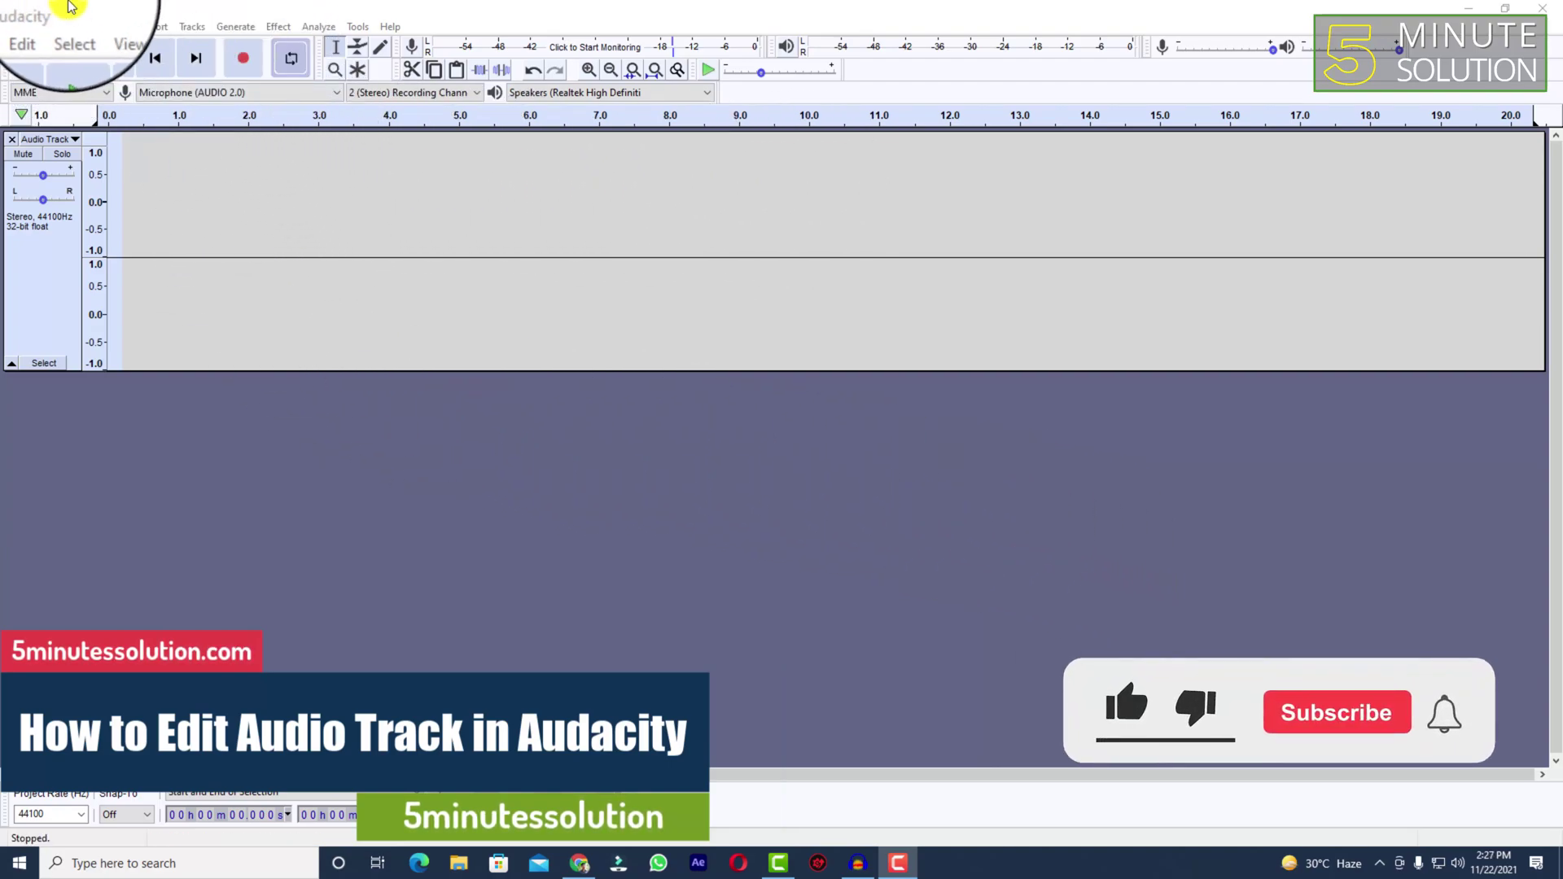
Record a short test take of about 8 seconds.
click(82, 9)
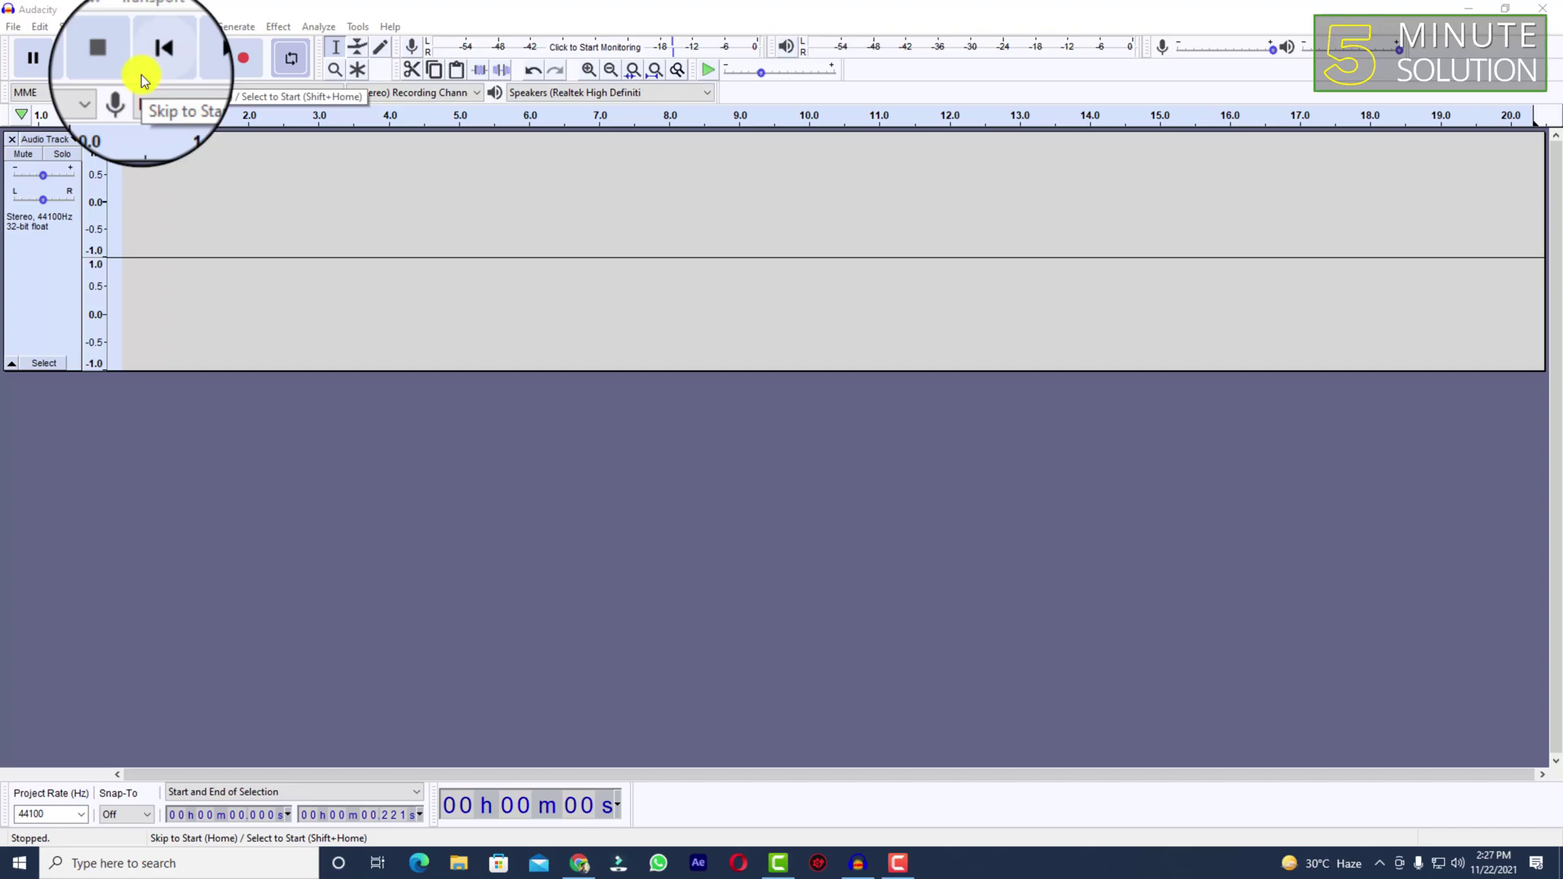
click(246, 63)
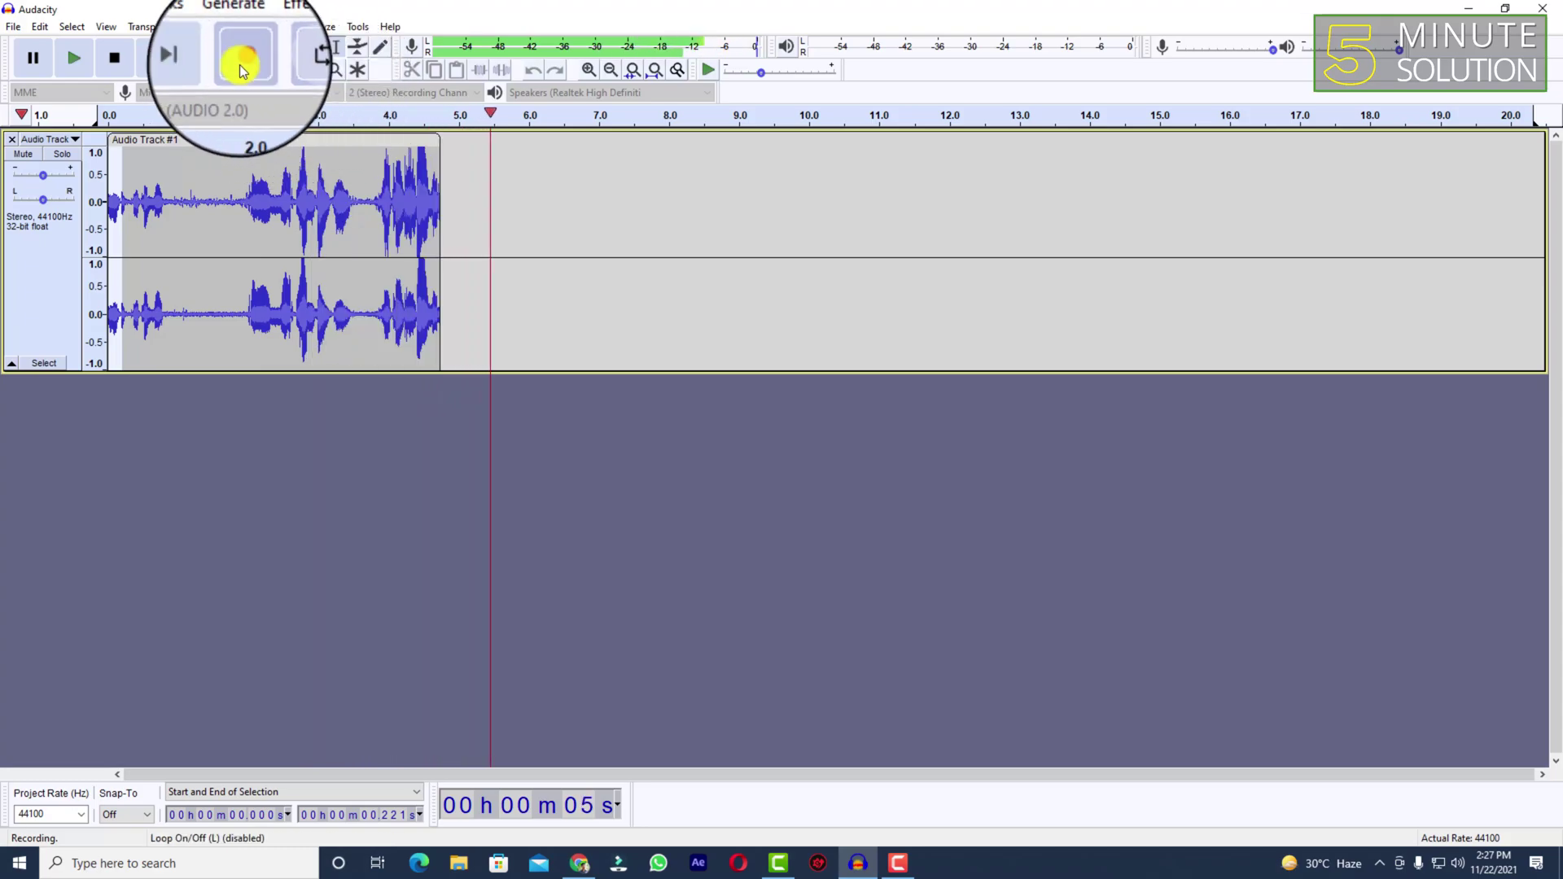
click(114, 57)
Delete the test audio and start recording a fresh voice take on the empty track.
drag(668, 216, 61, 227)
key(Delete)
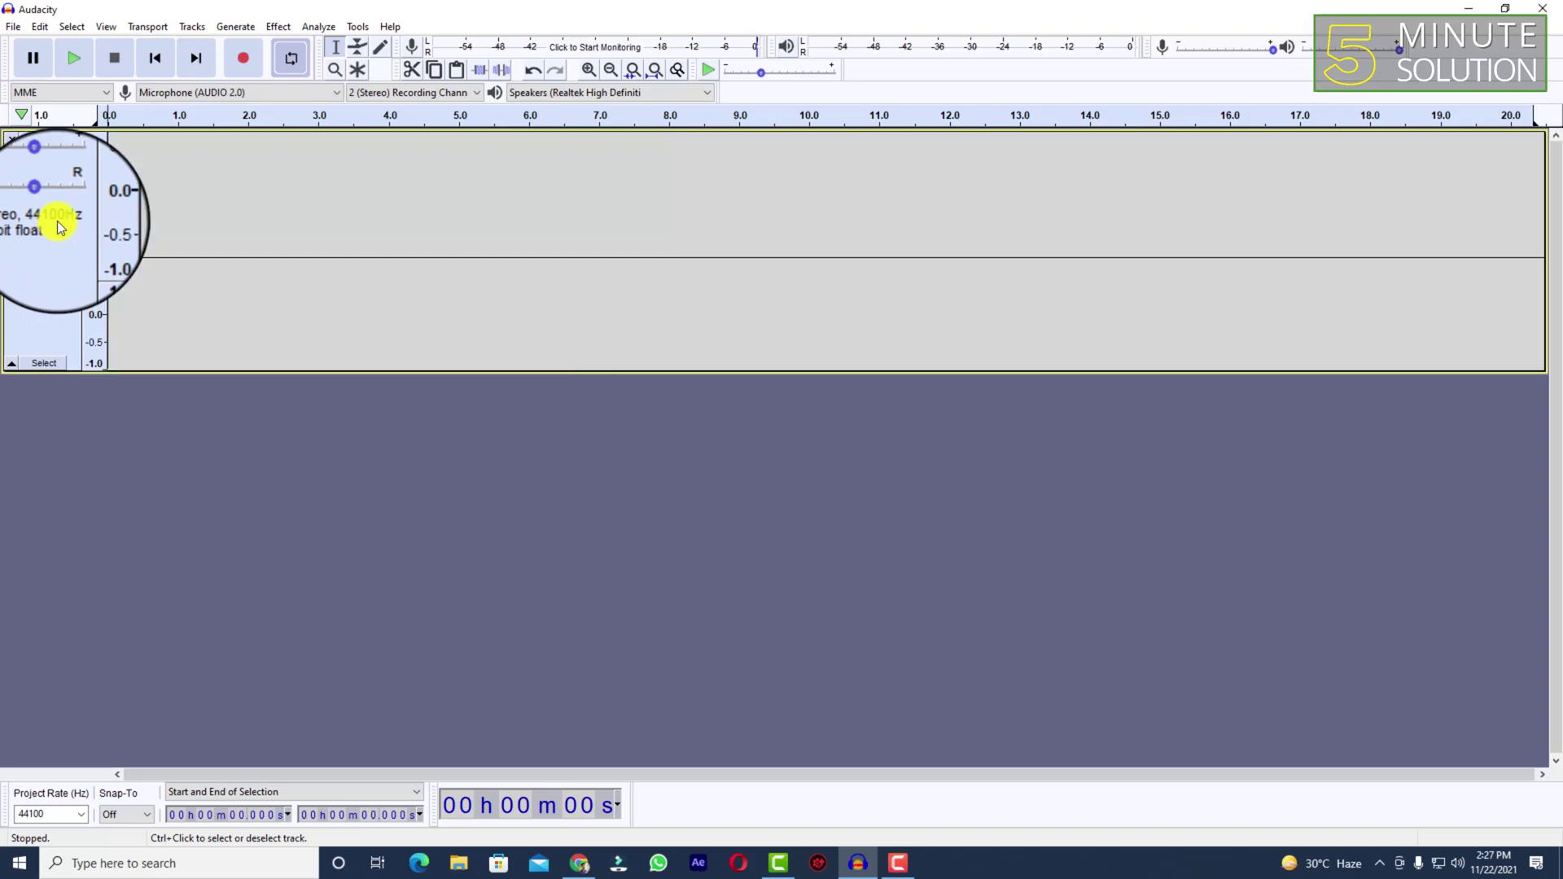
click(245, 65)
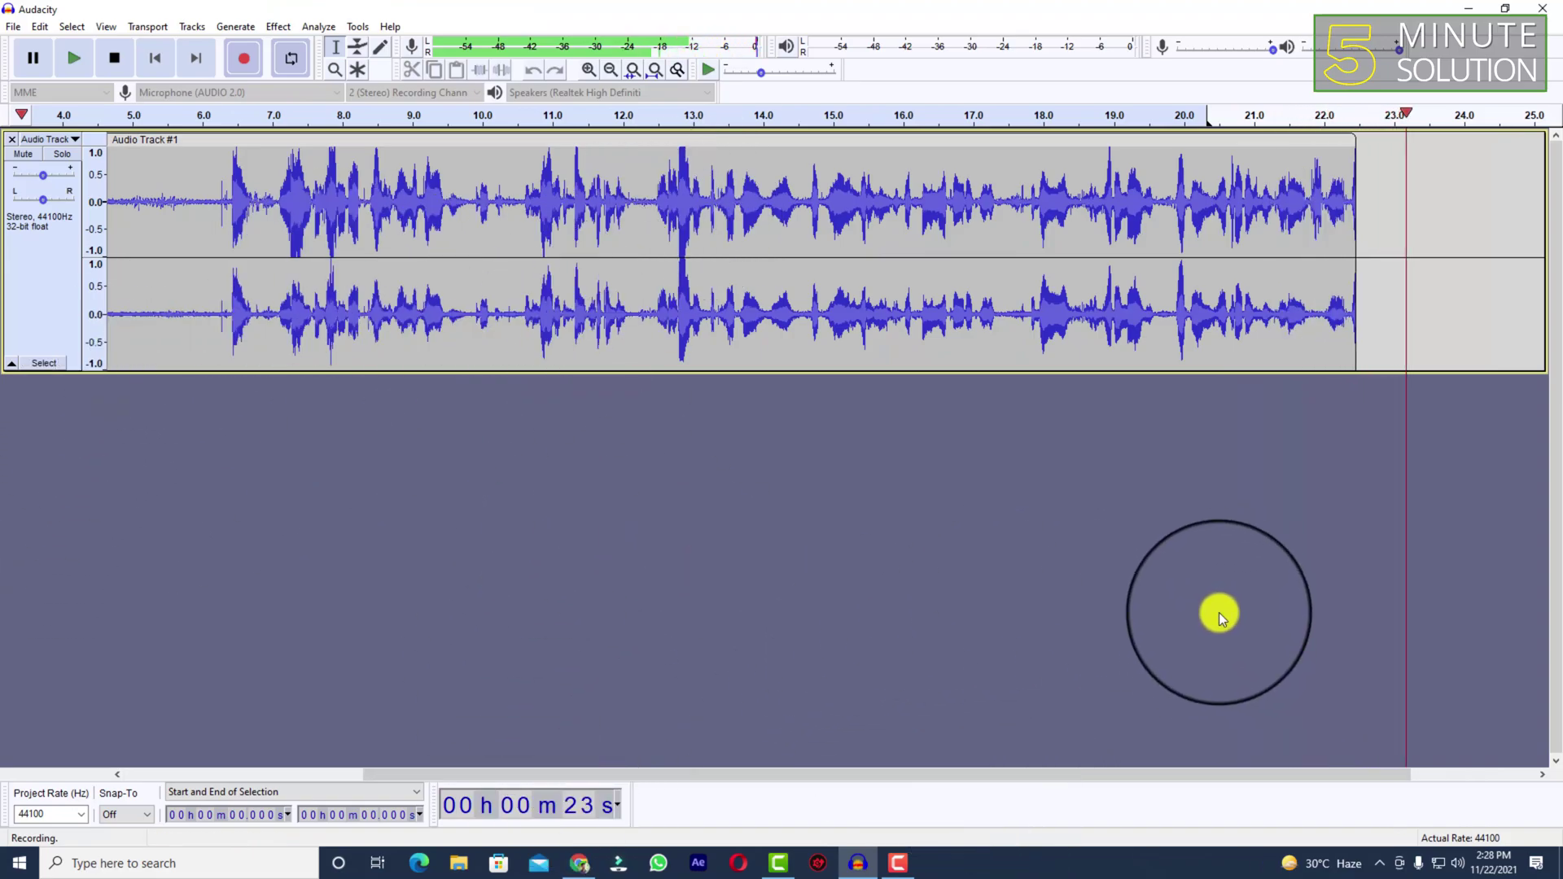
Stop the voice take at roughly 25 seconds and scroll back to the track start.
click(114, 57)
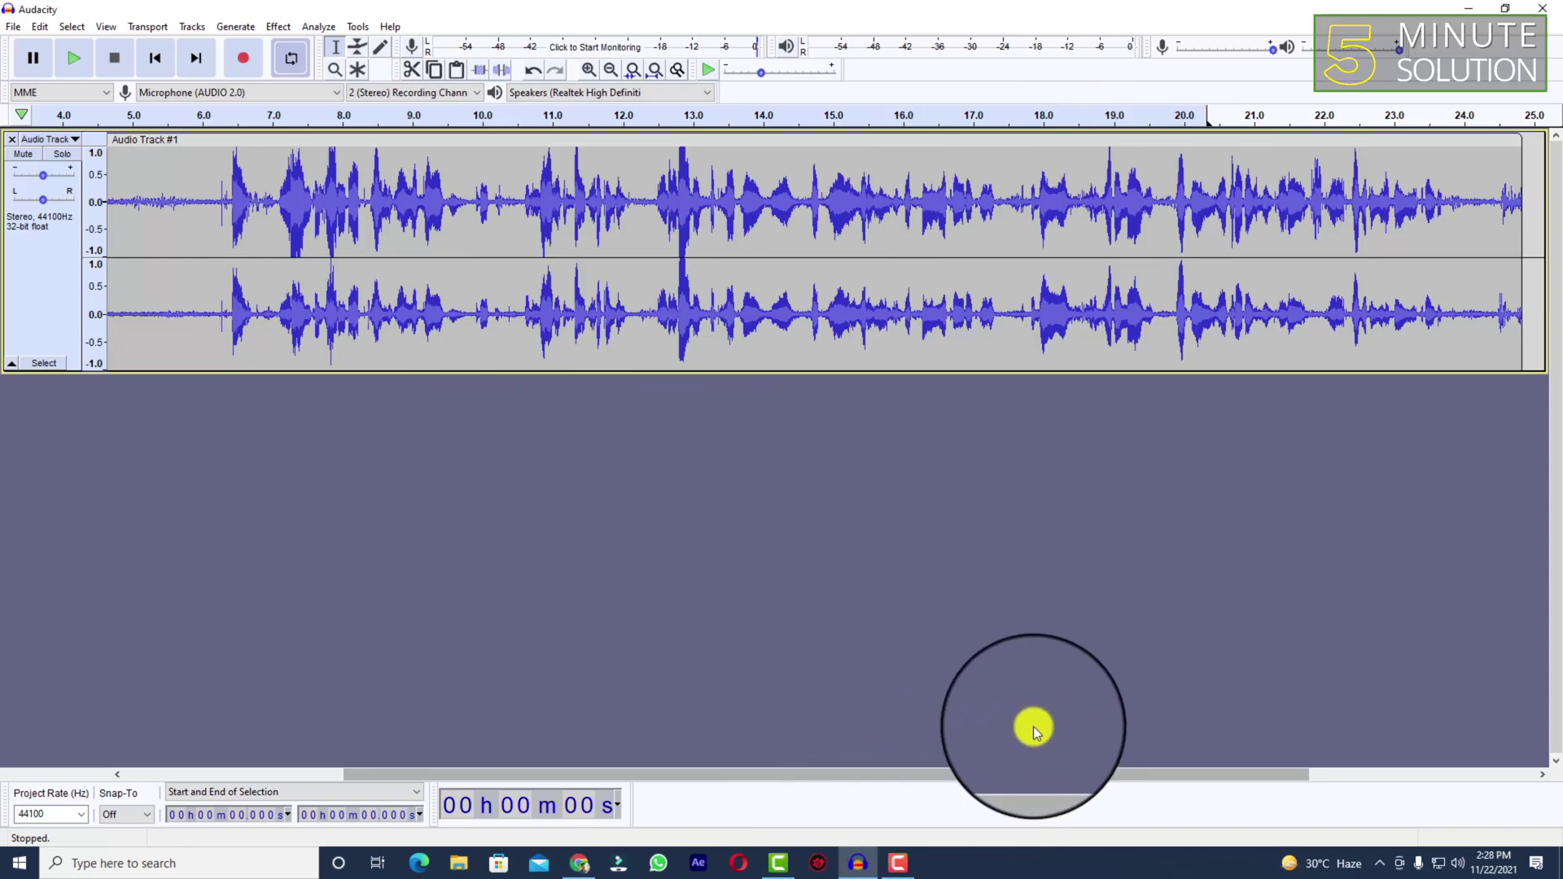
drag(1016, 770, 502, 491)
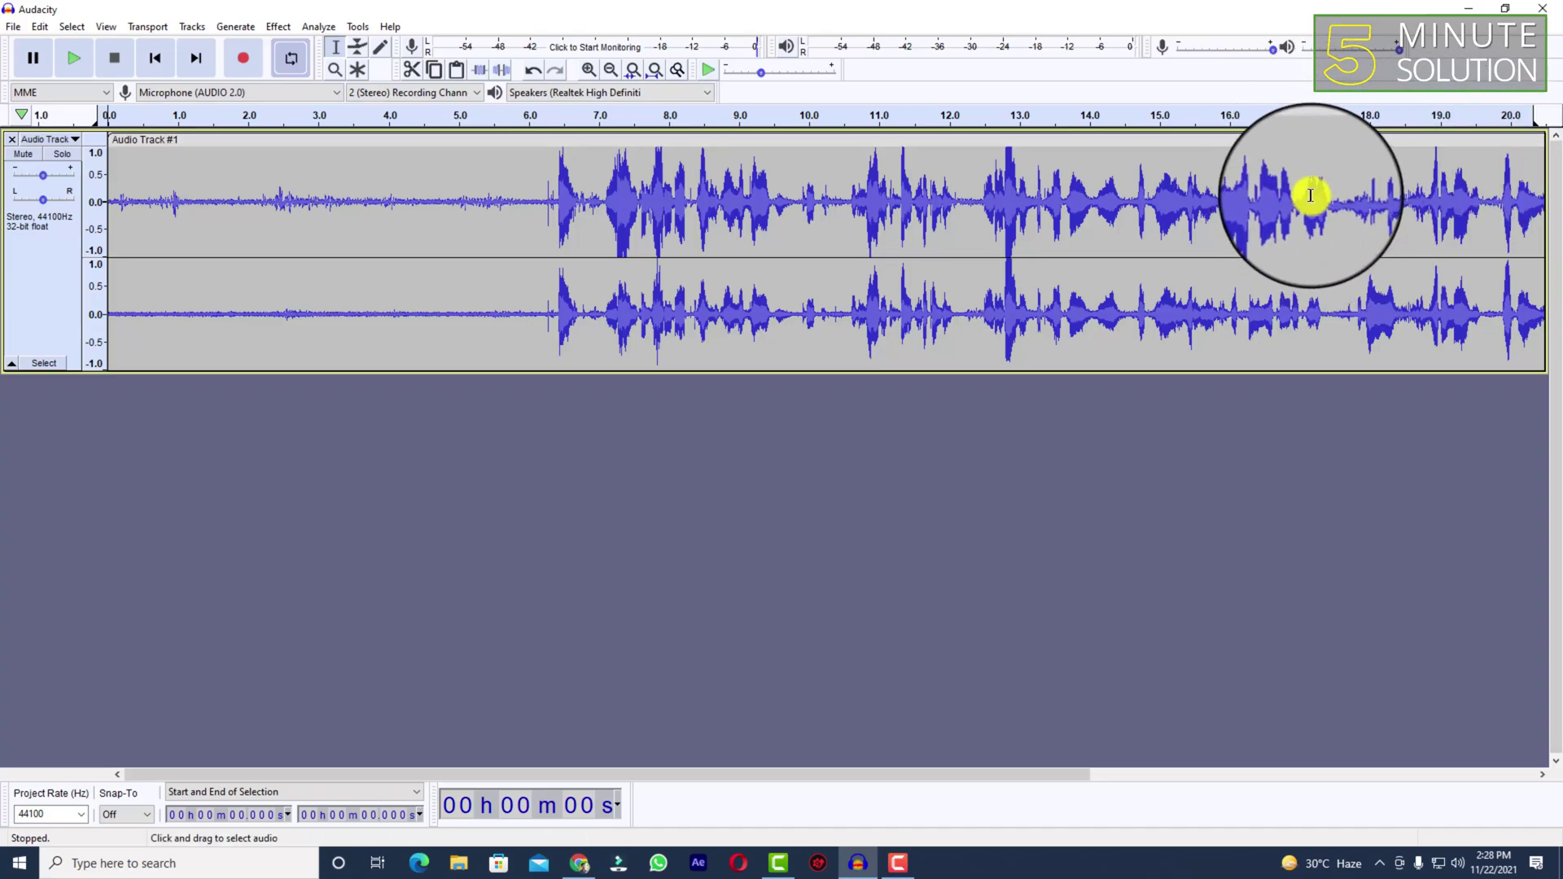
Zoom out to the whole clip and select the silent opening from 0 to 6.13 s.
key(ctrl+3)
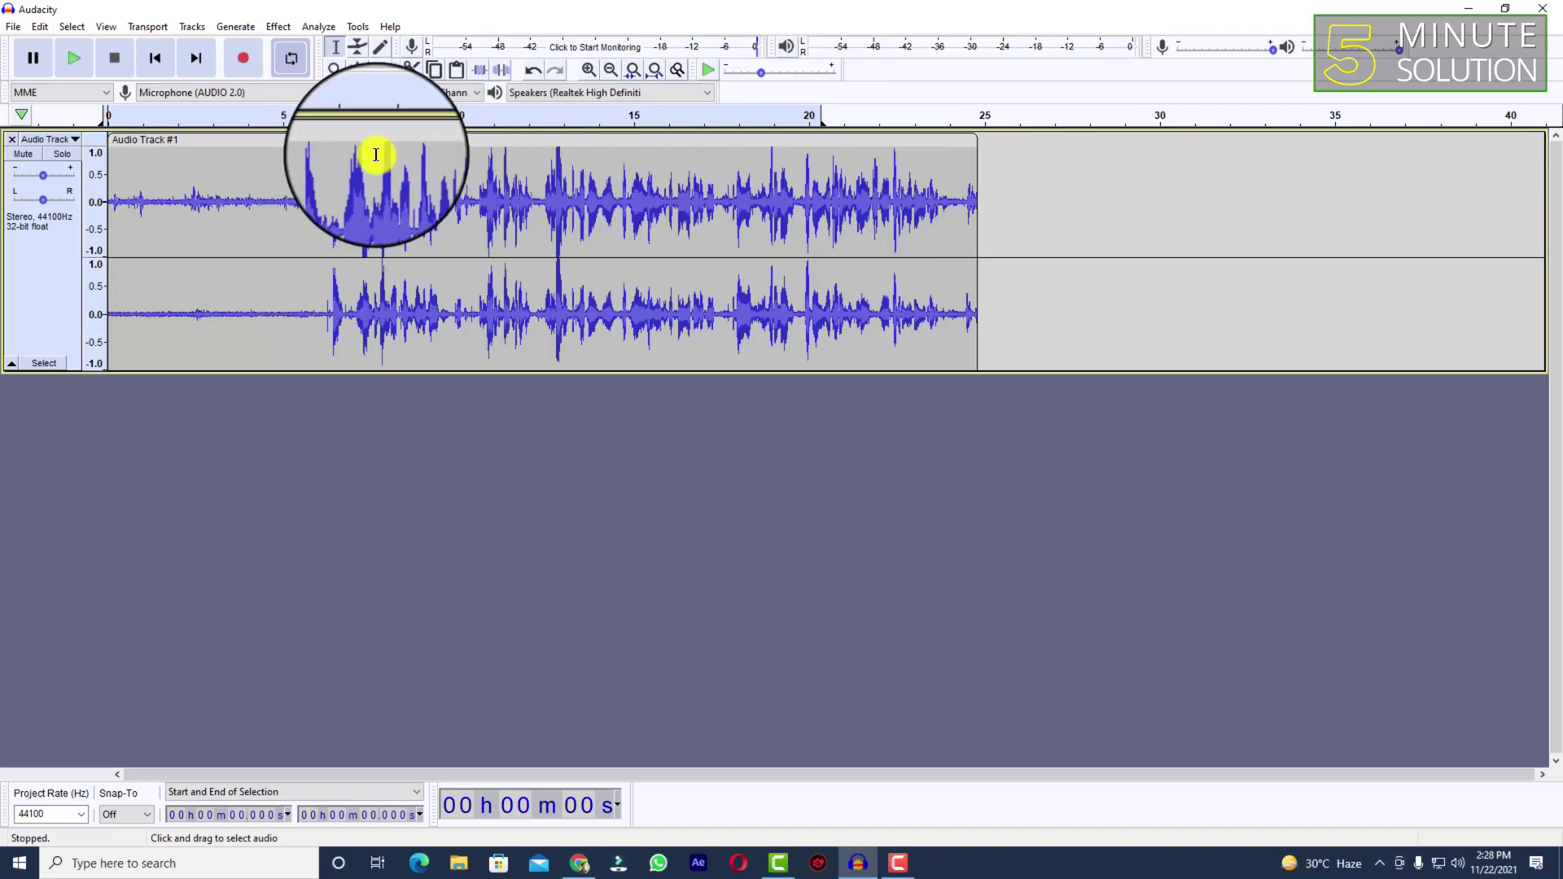
click(320, 162)
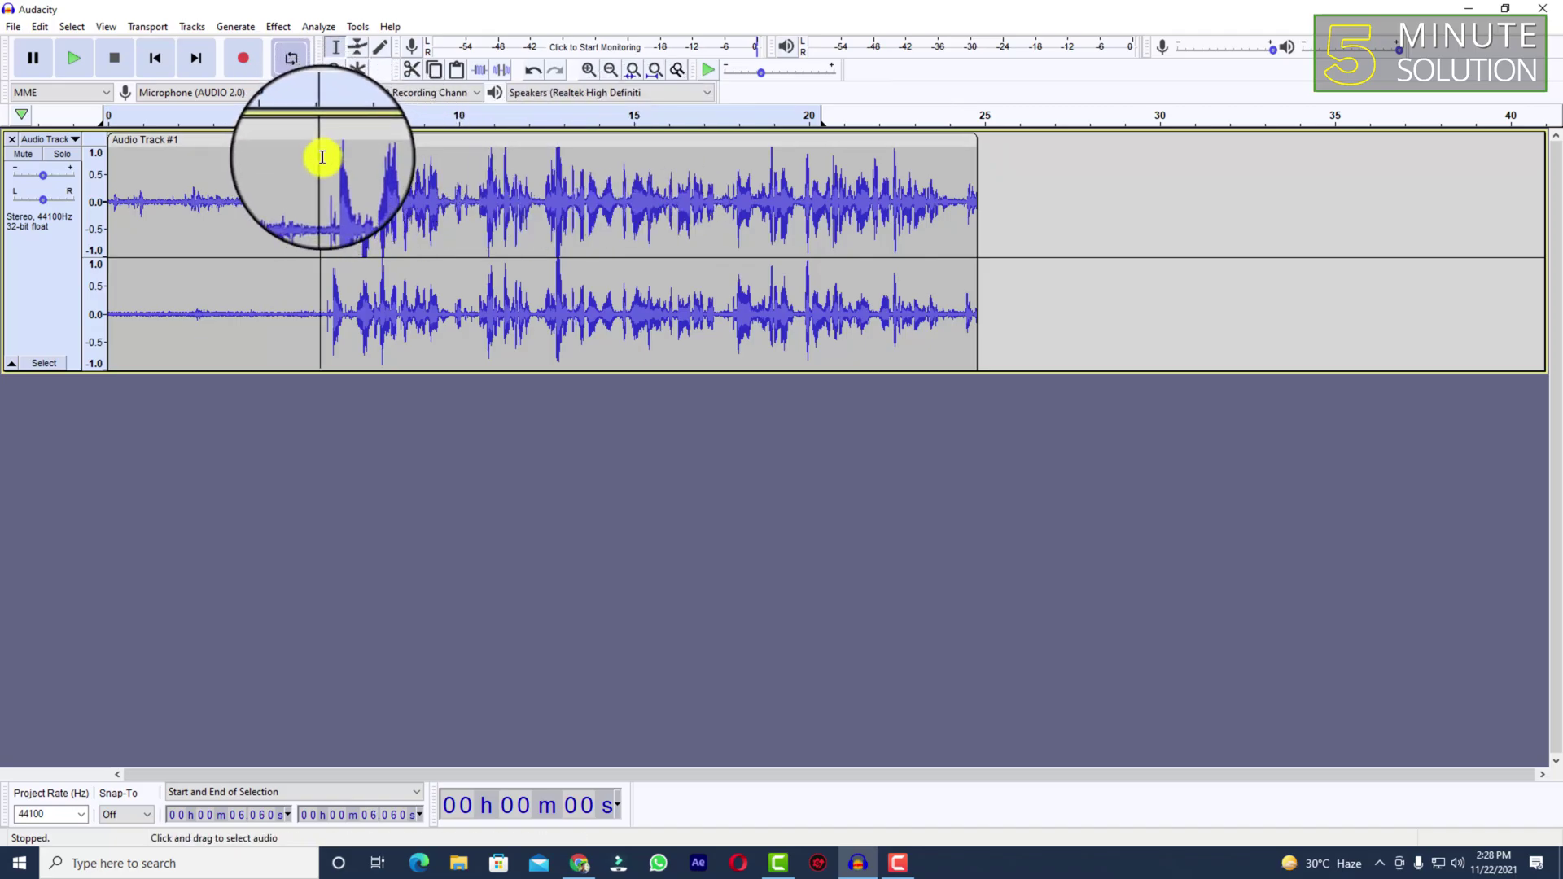
drag(320, 157, 76, 175)
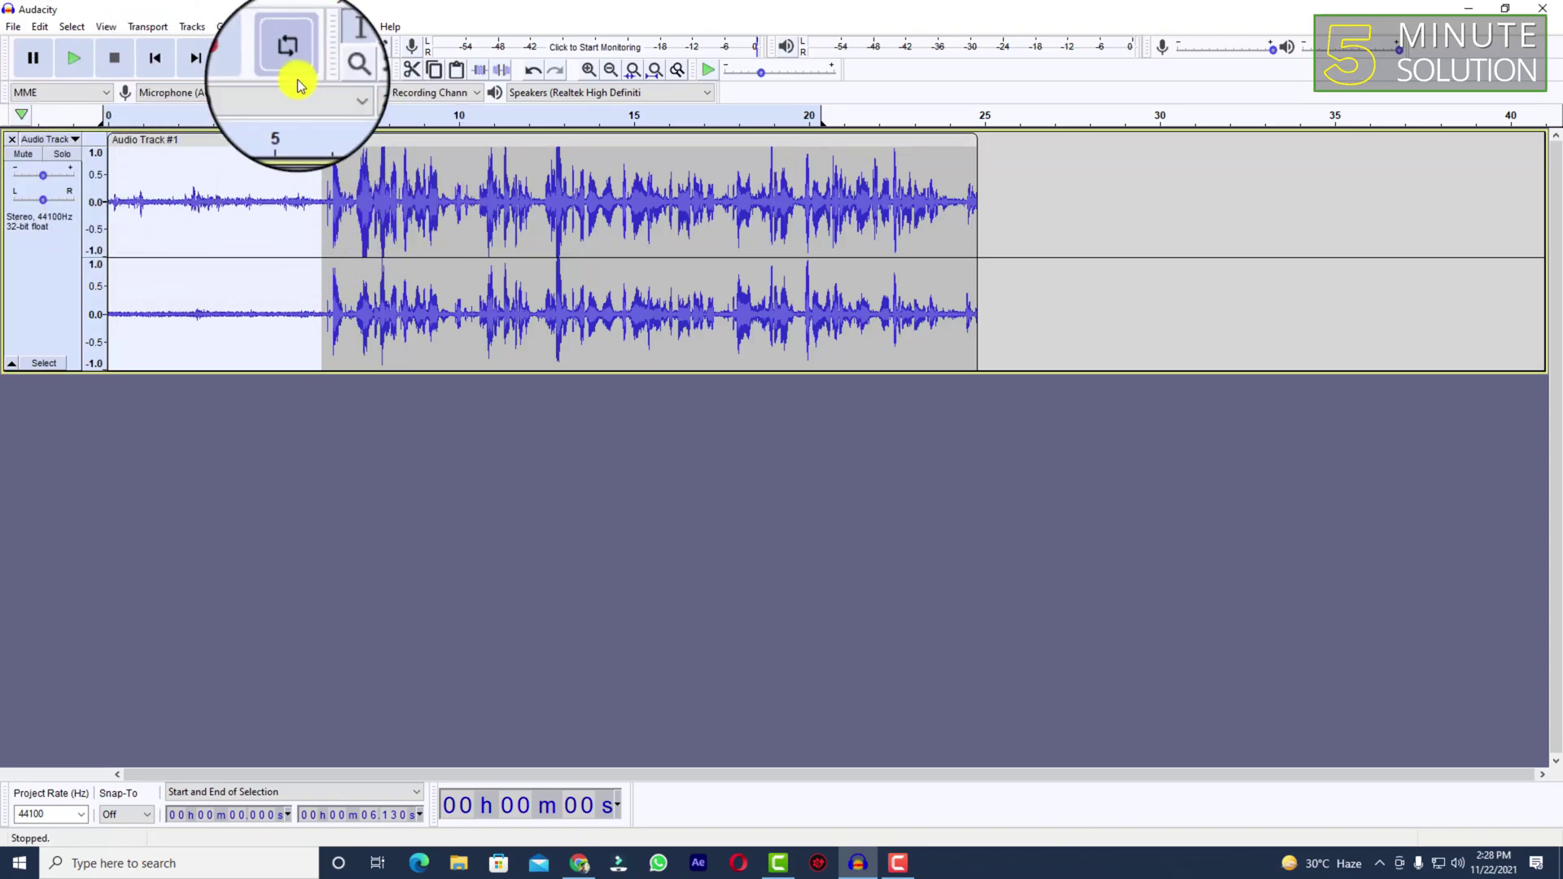
click(293, 49)
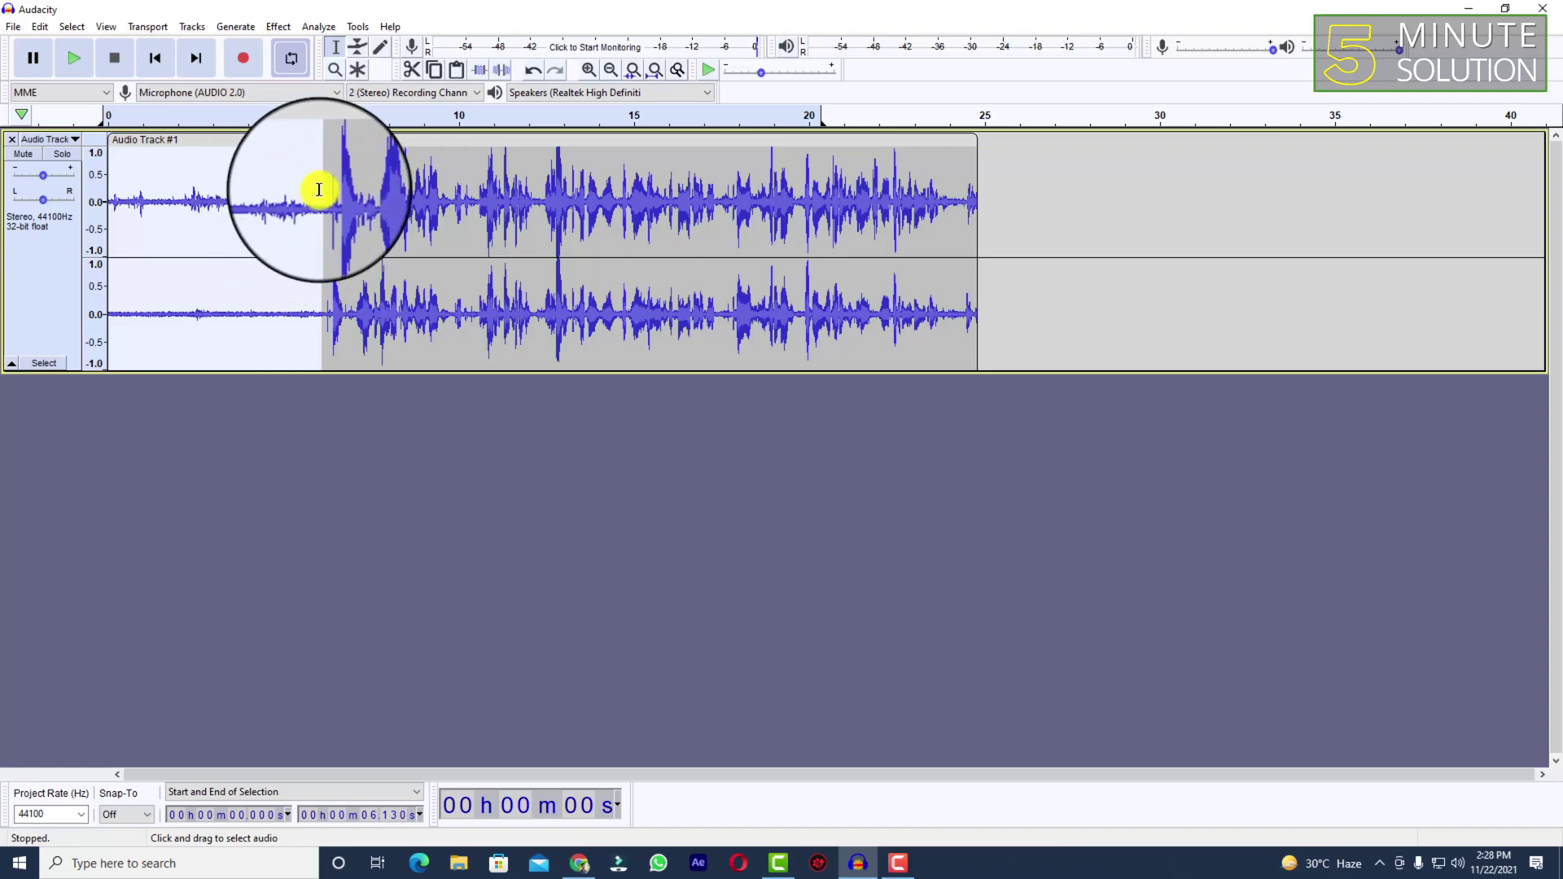
click(319, 190)
drag(323, 174, 68, 196)
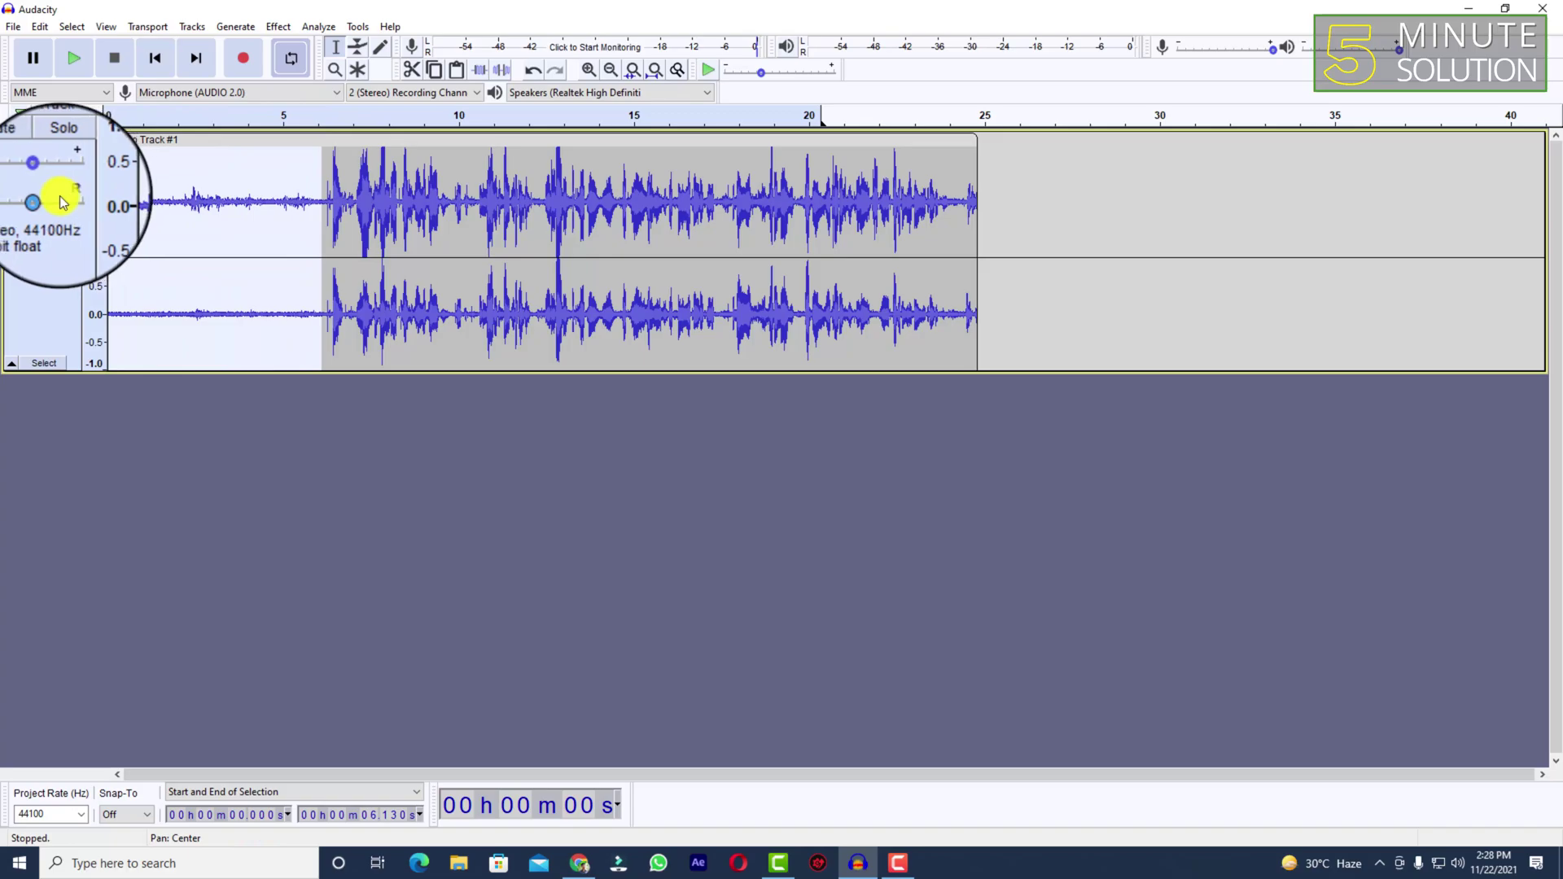
Get a Noise Reduction noise profile from the 0–6.13 s silence, then select all audio.
click(272, 29)
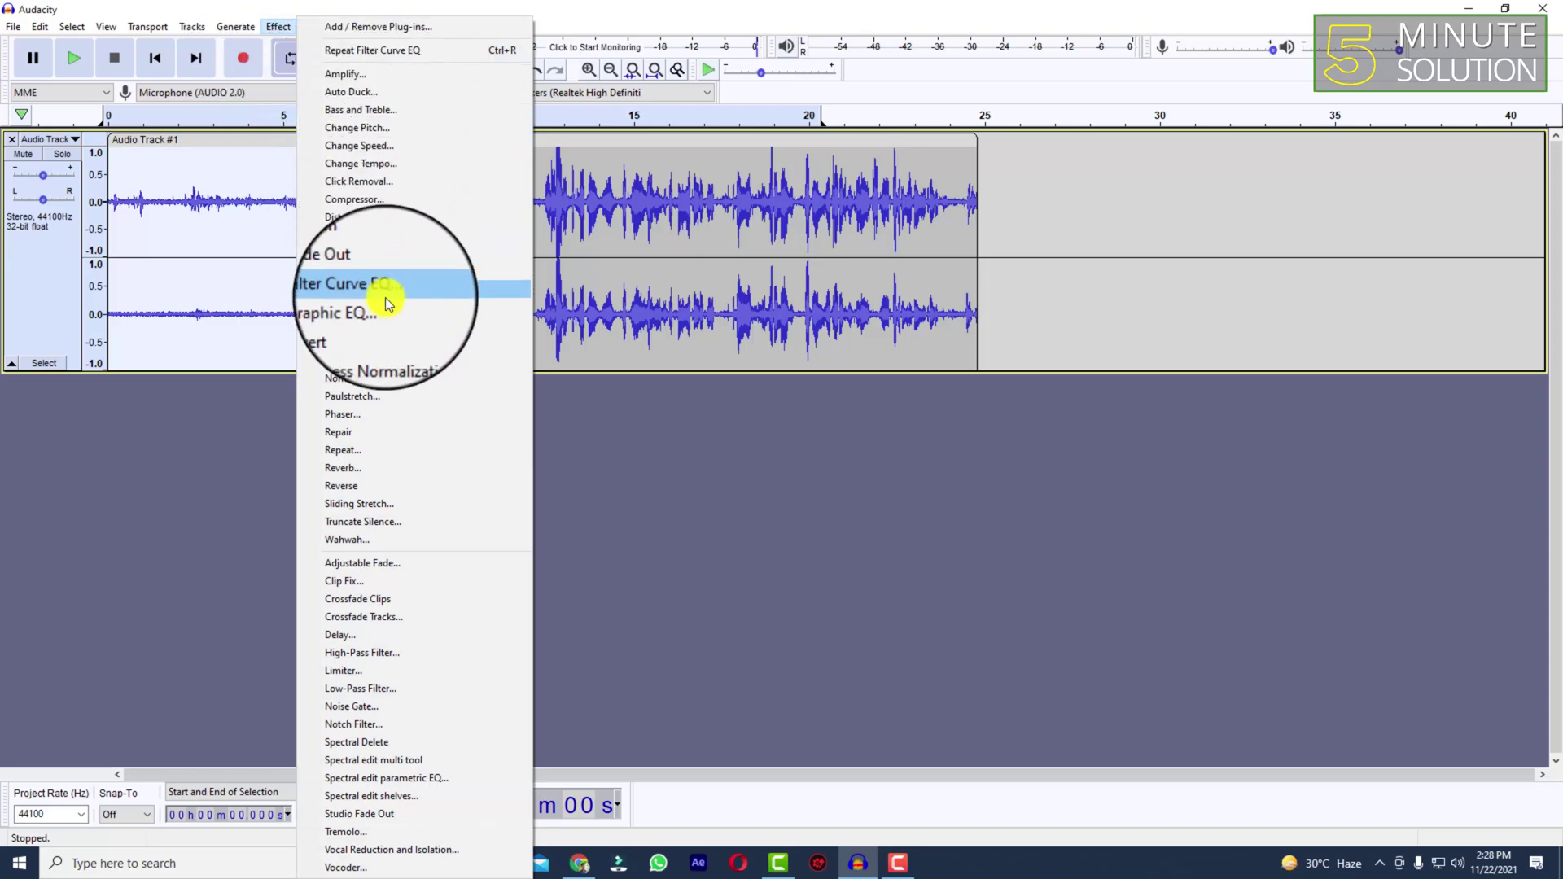
click(384, 358)
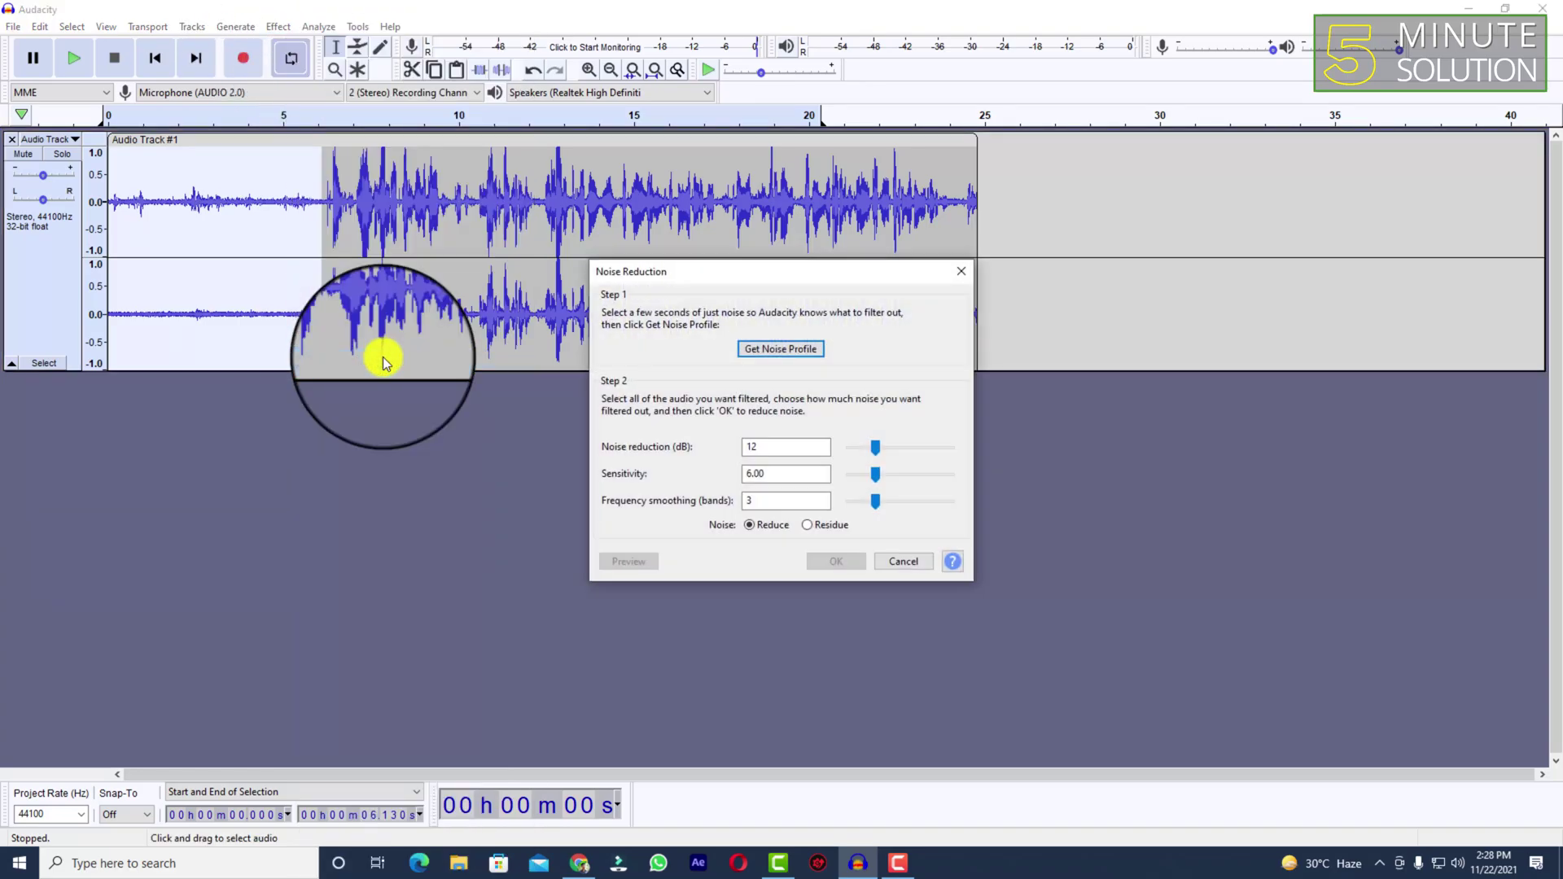
click(778, 351)
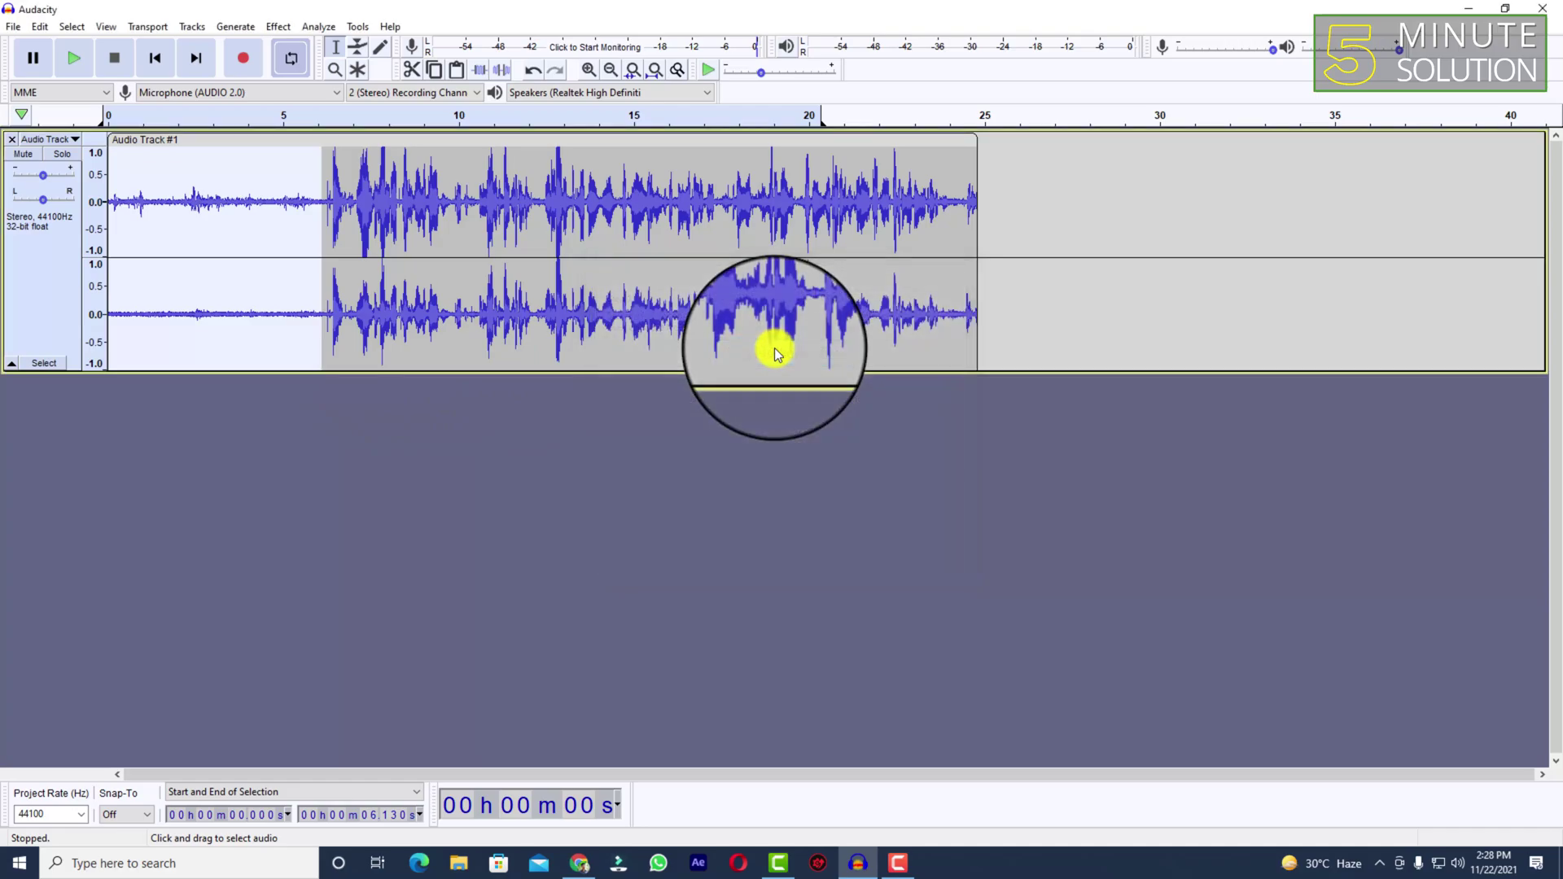
click(222, 285)
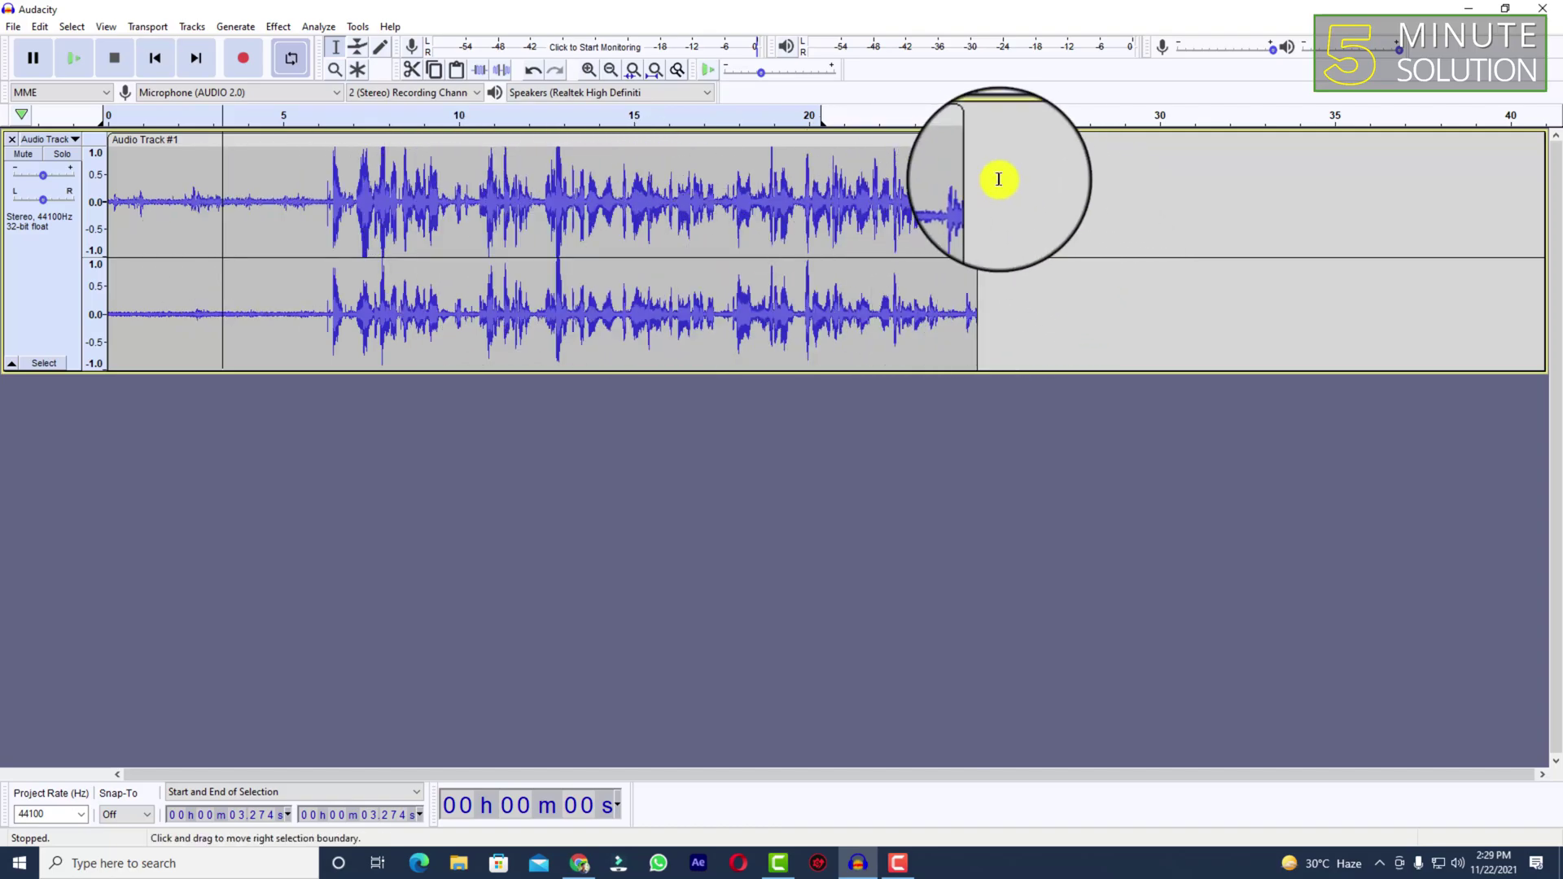
key(ctrl+a)
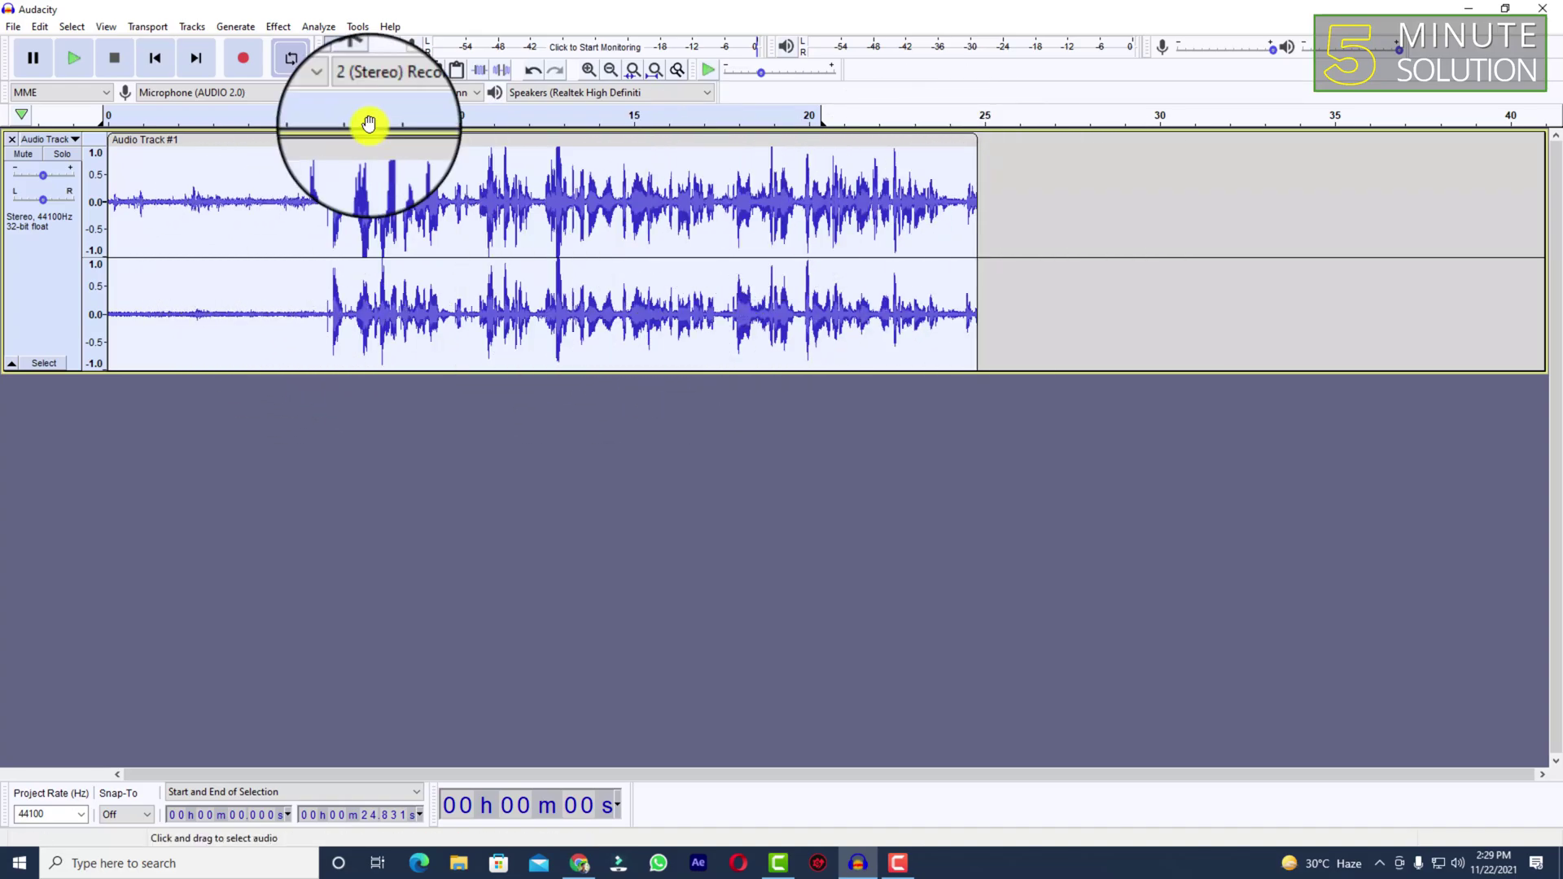
Apply Repeat Noise Reduction to the full 24.8-second recording, check the opening, and reselect everything.
click(285, 27)
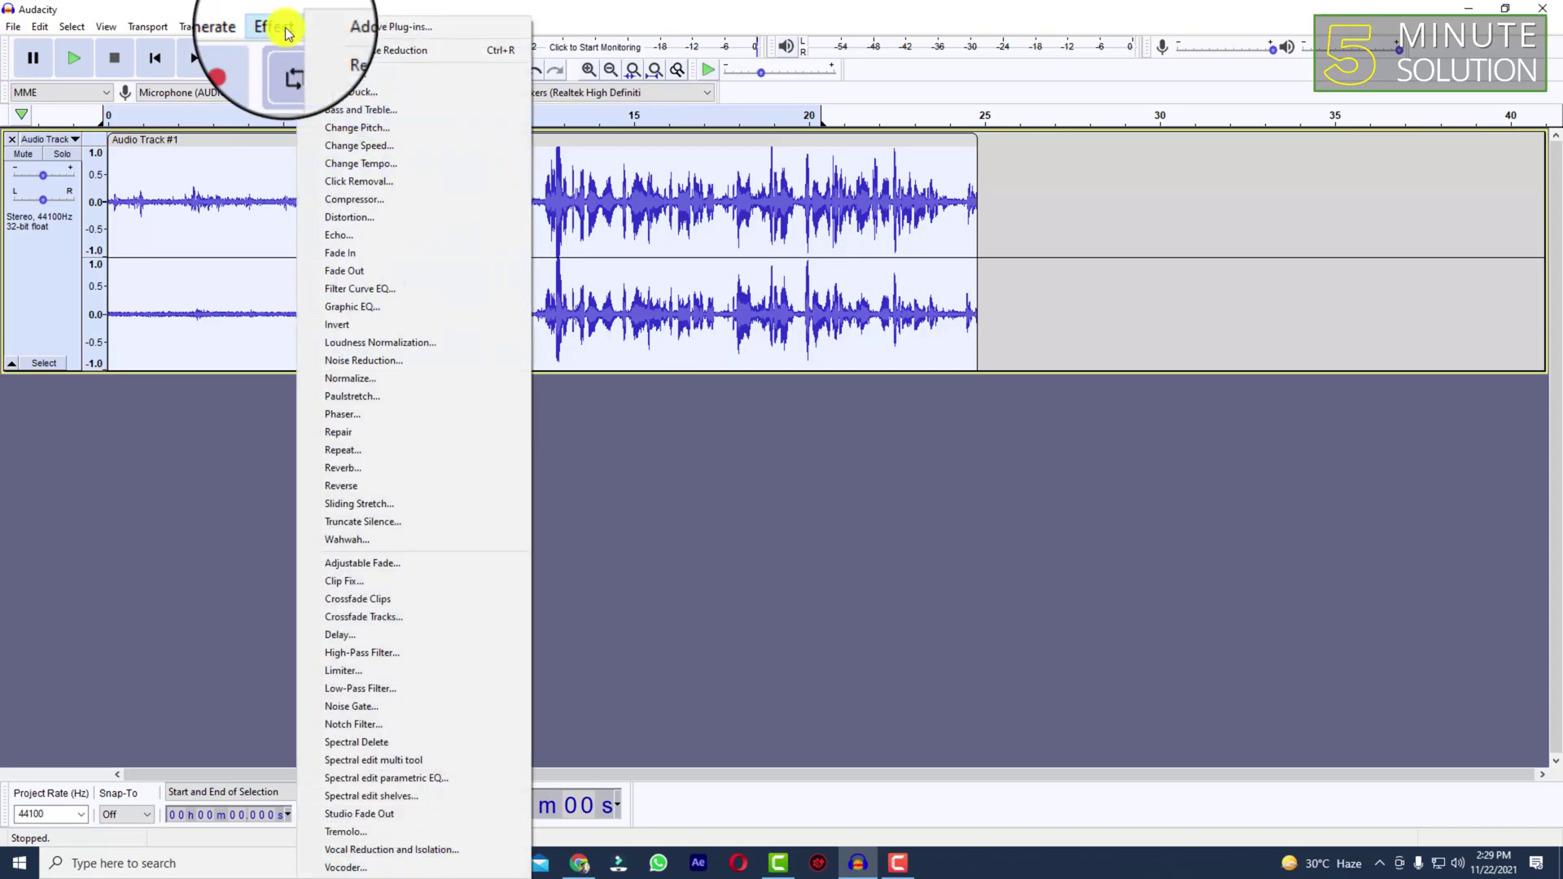
click(342, 54)
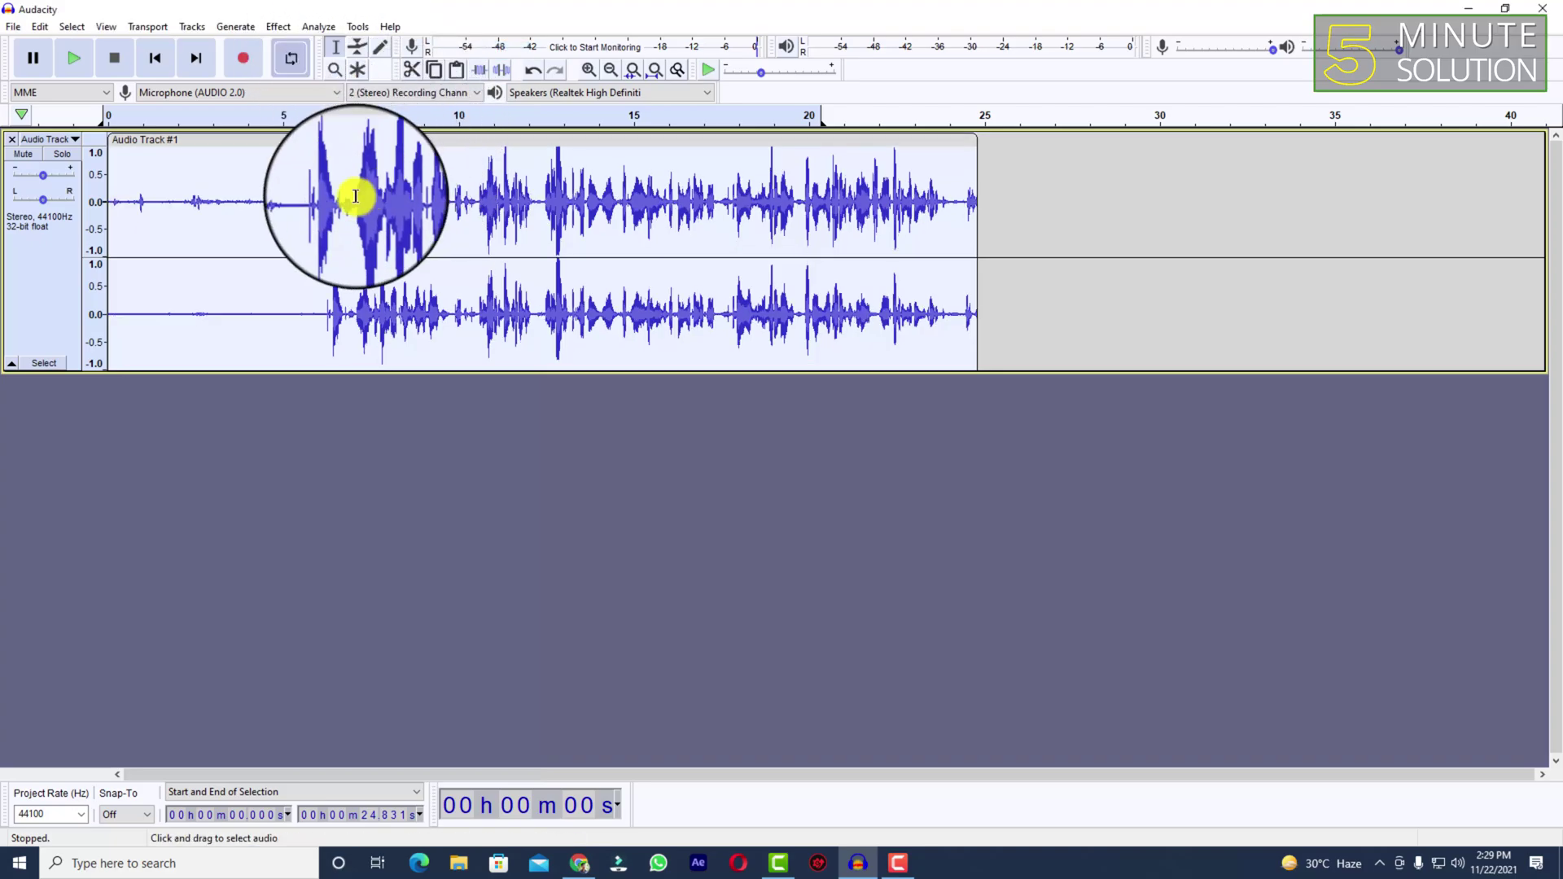
click(232, 181)
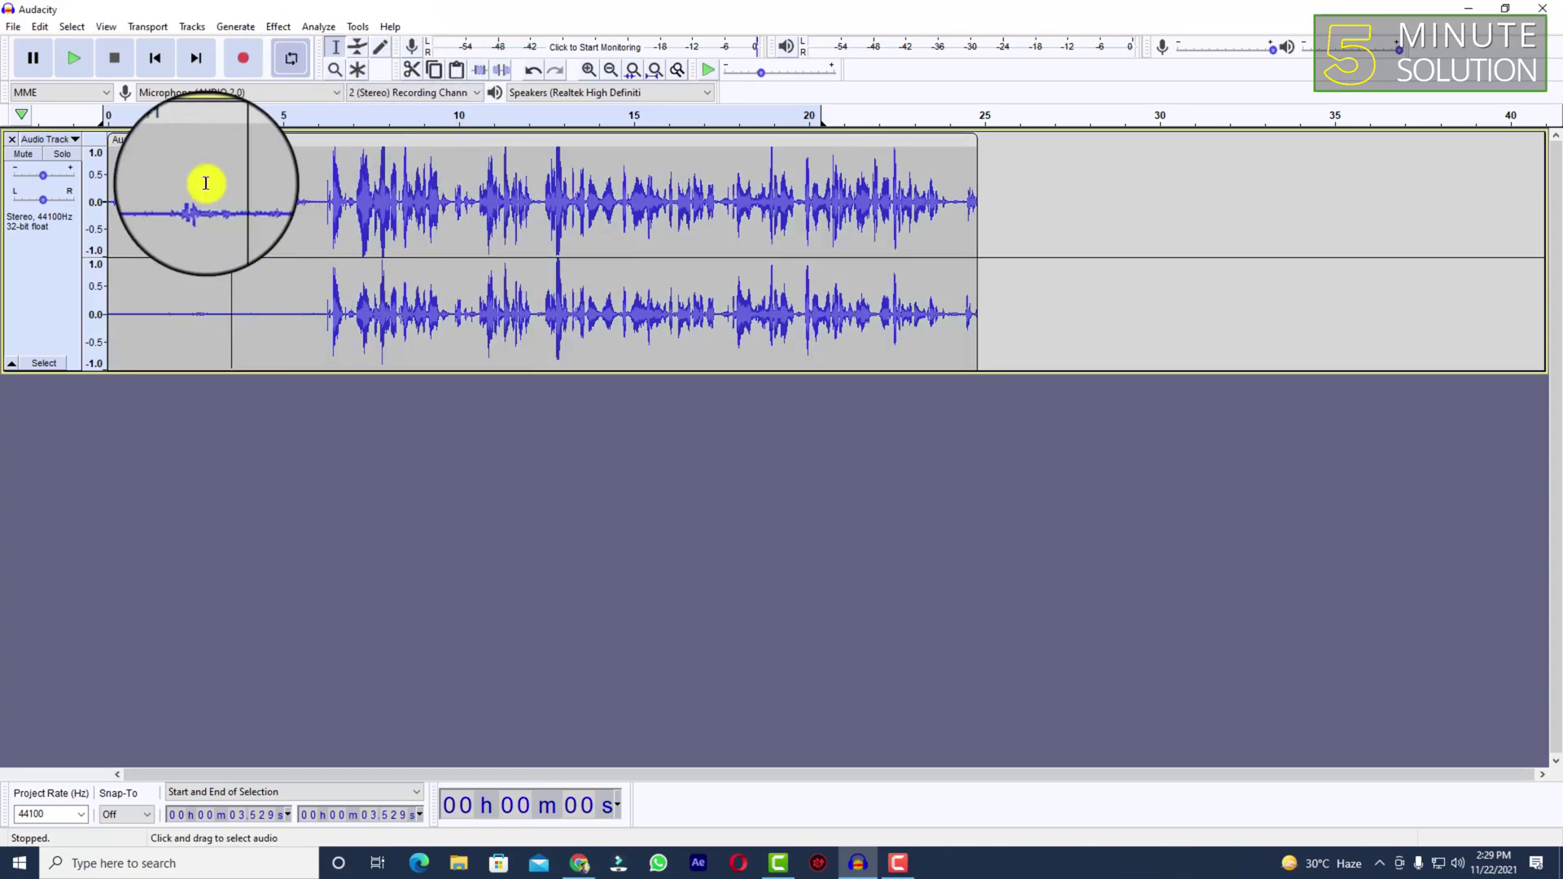
click(279, 187)
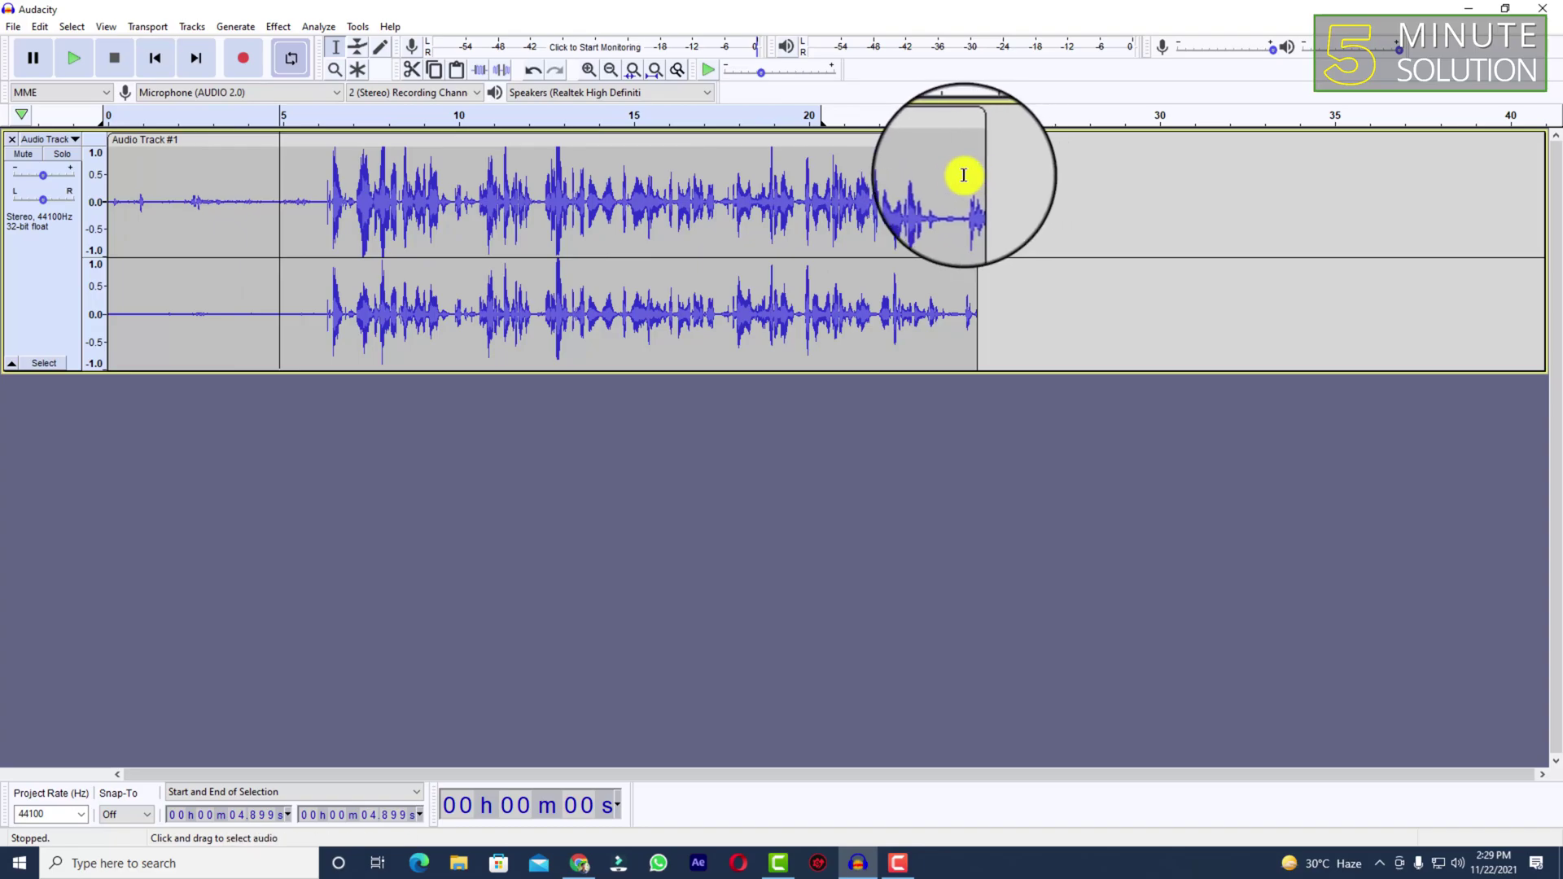
key(ctrl+a)
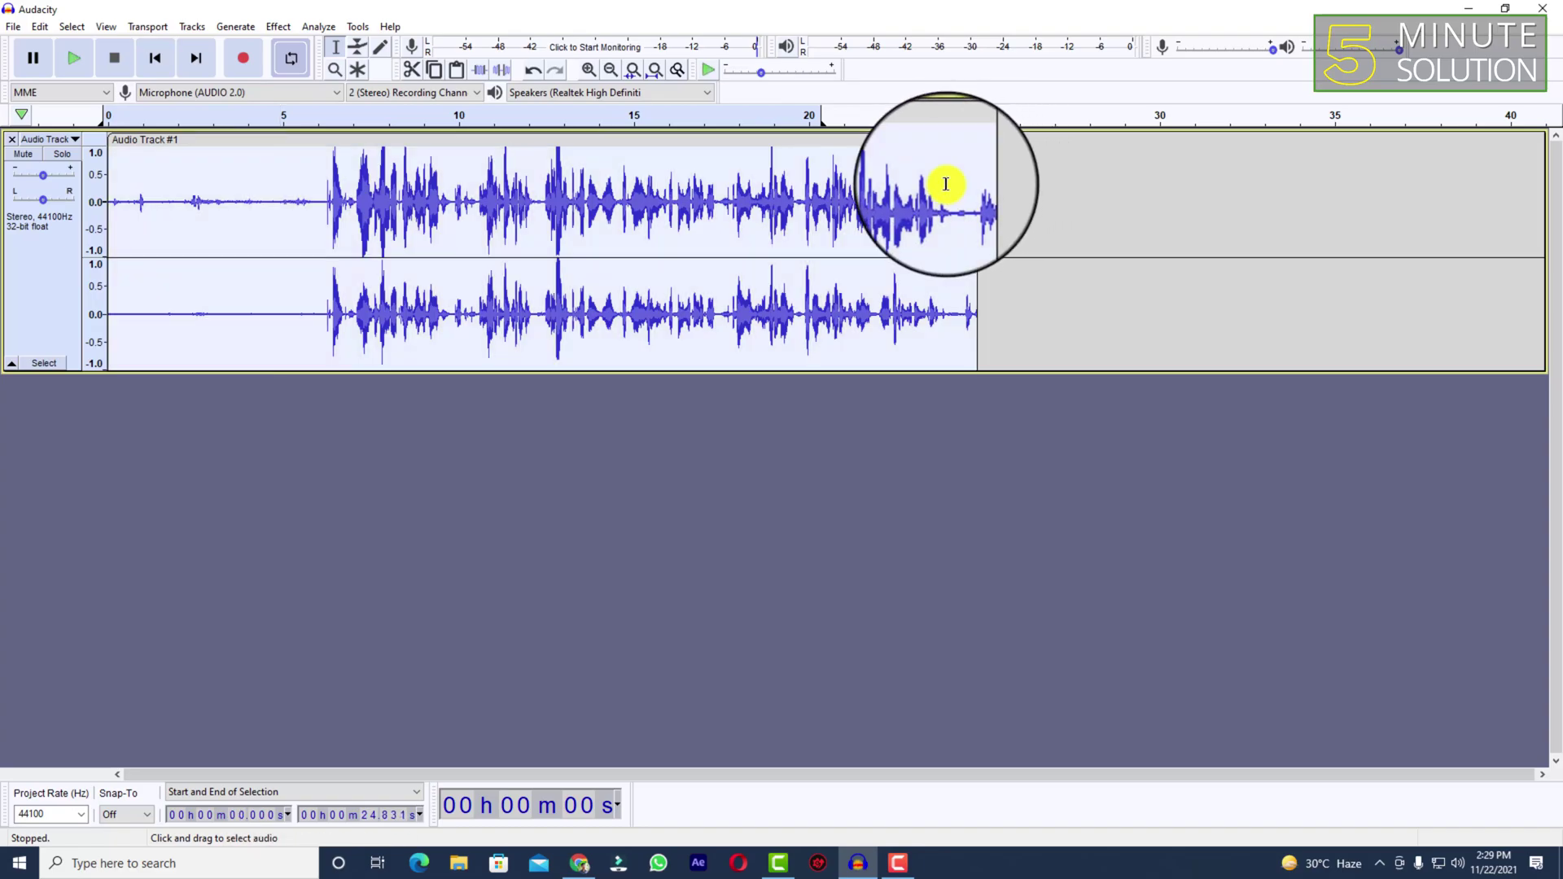
Apply Noise Reduction a second time and set the edit point near 5 seconds.
click(261, 26)
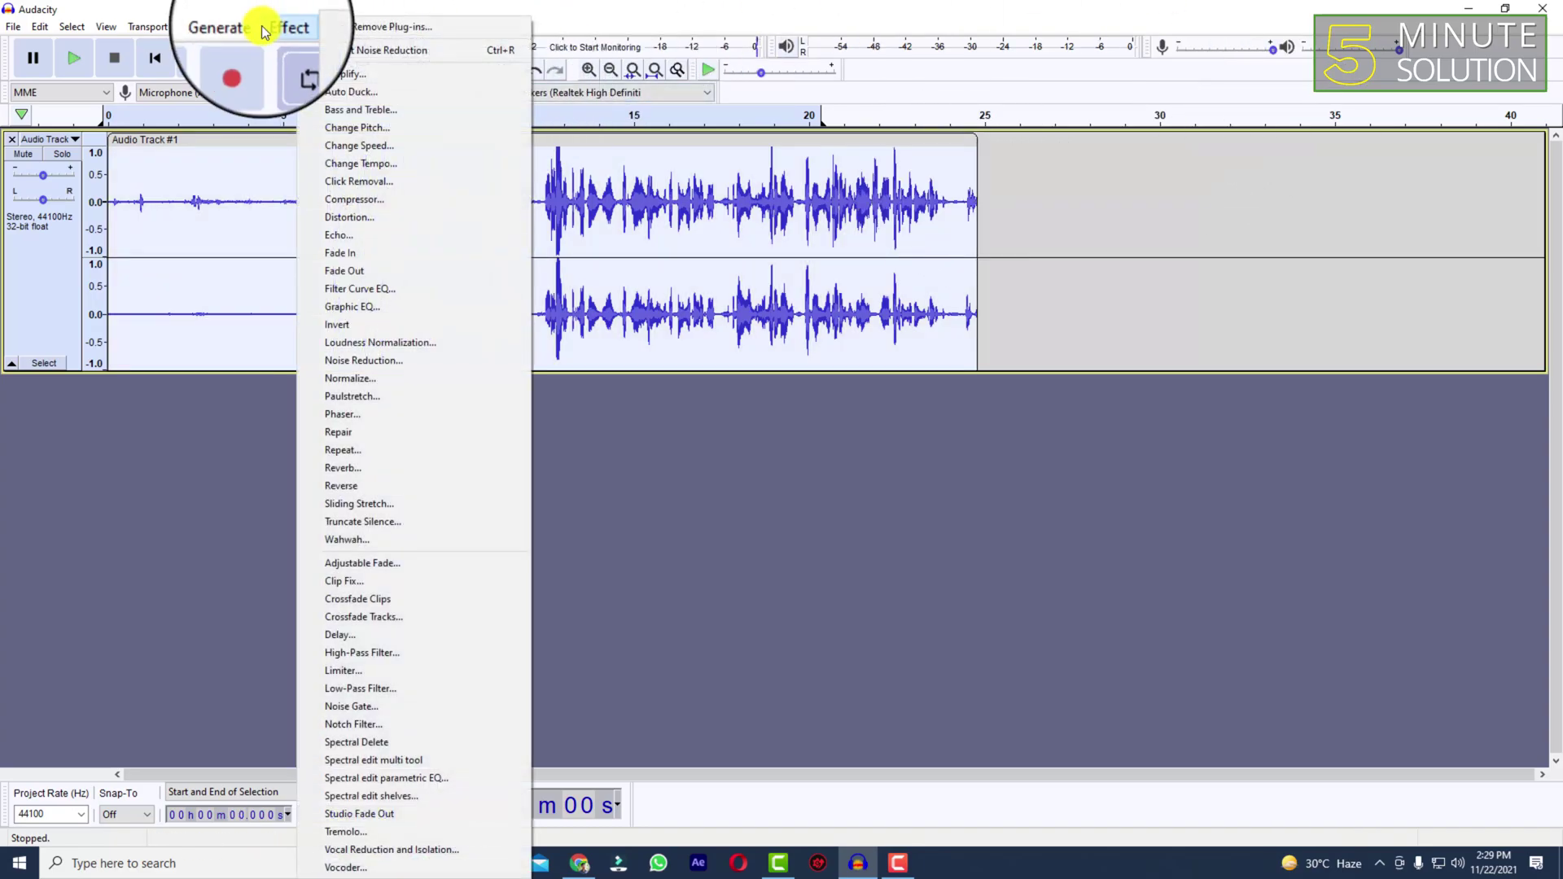
click(396, 54)
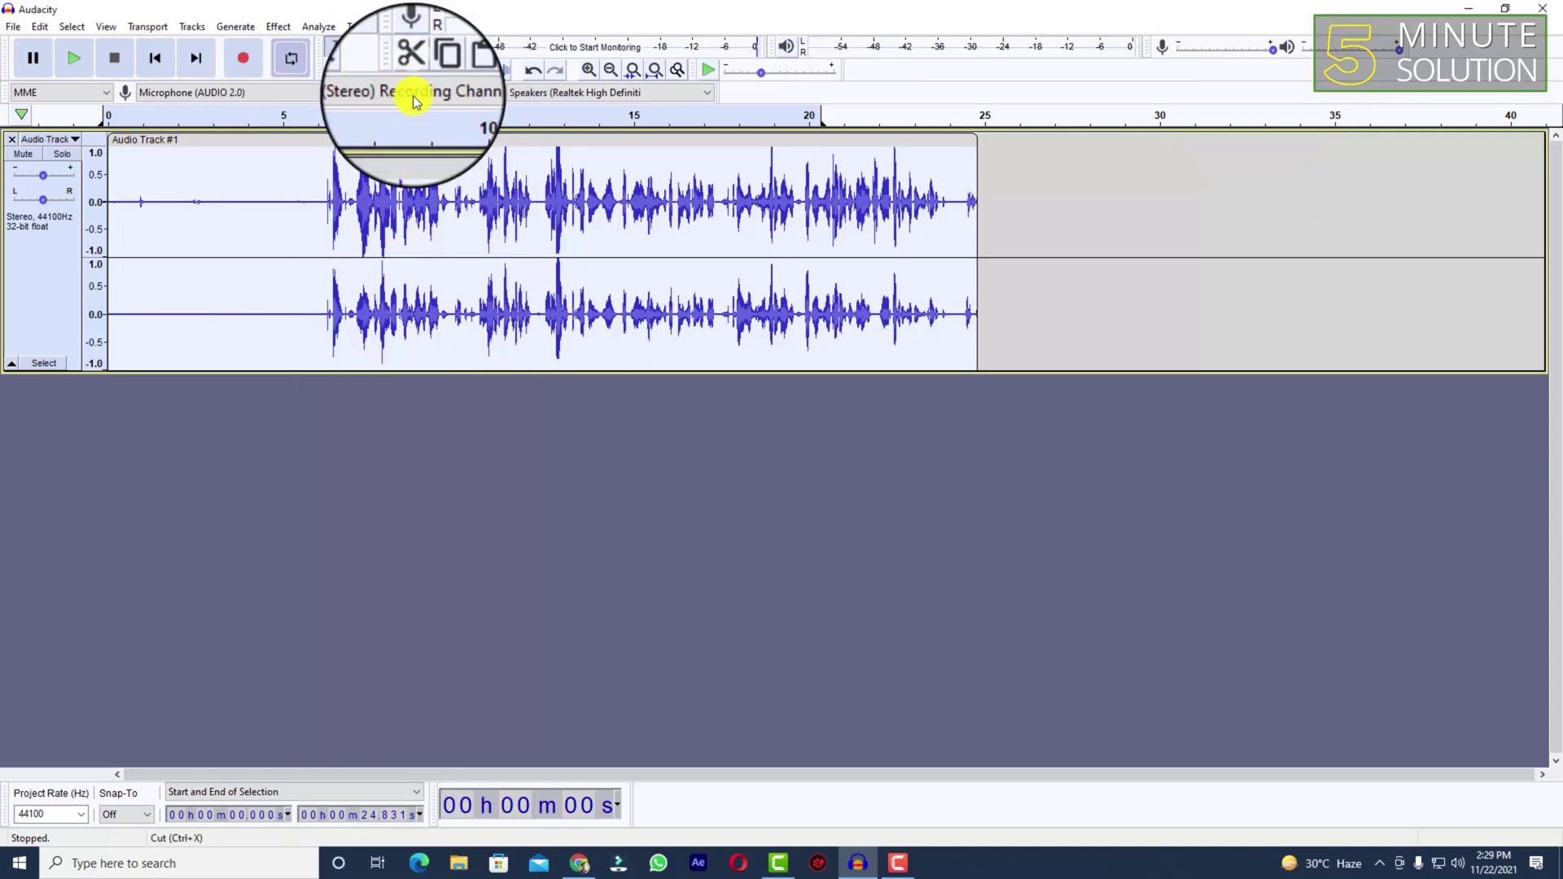
click(261, 195)
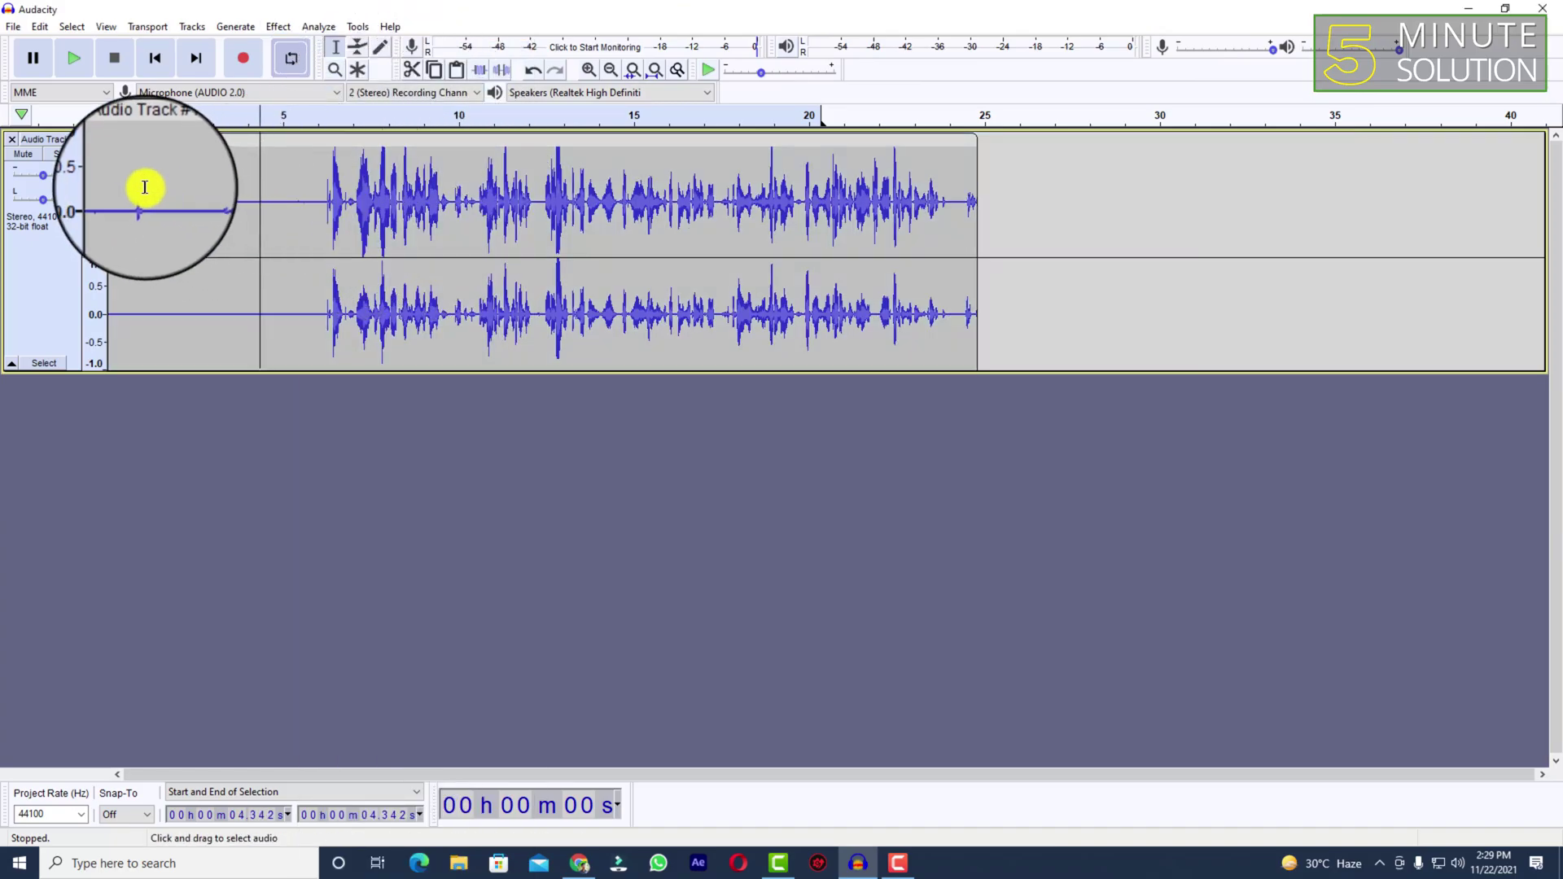
drag(122, 182, 321, 174)
click(244, 174)
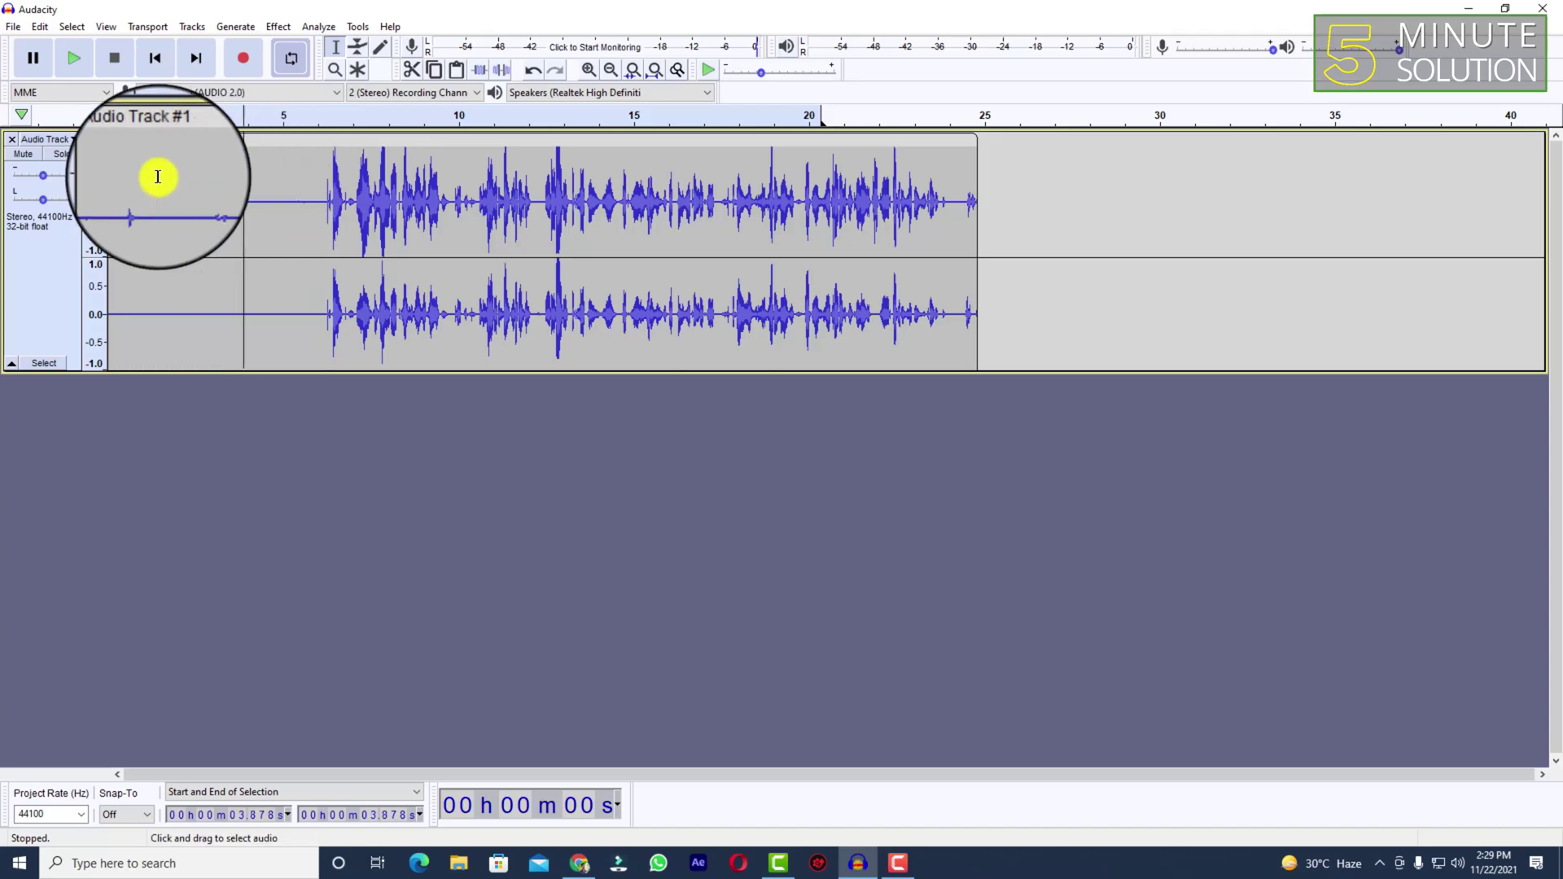
click(290, 188)
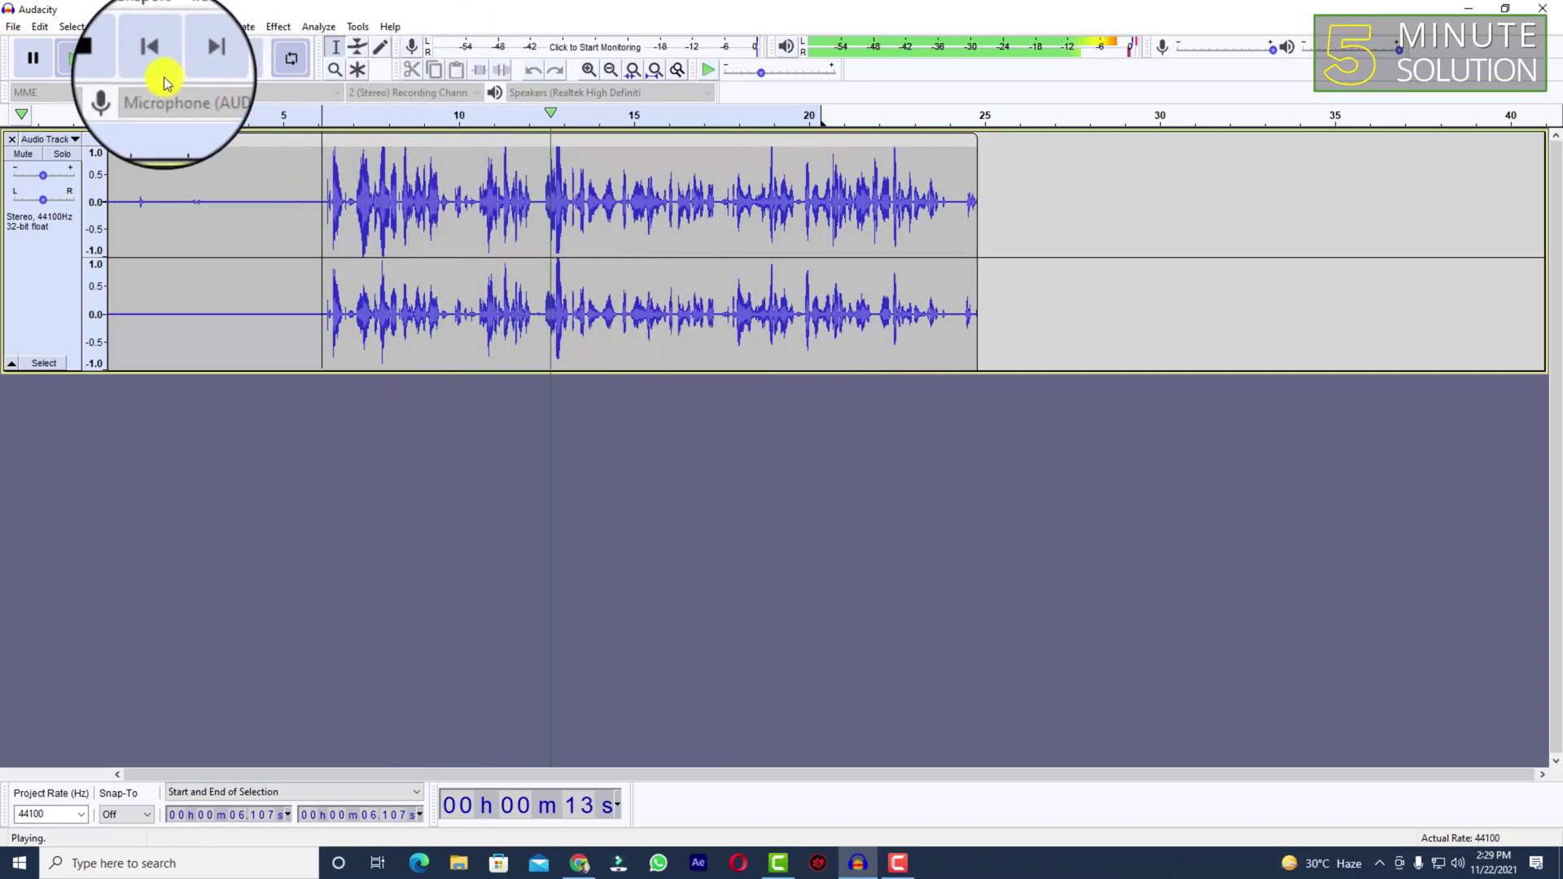
Stop playback and place the edit point at about 5.6 seconds.
click(115, 55)
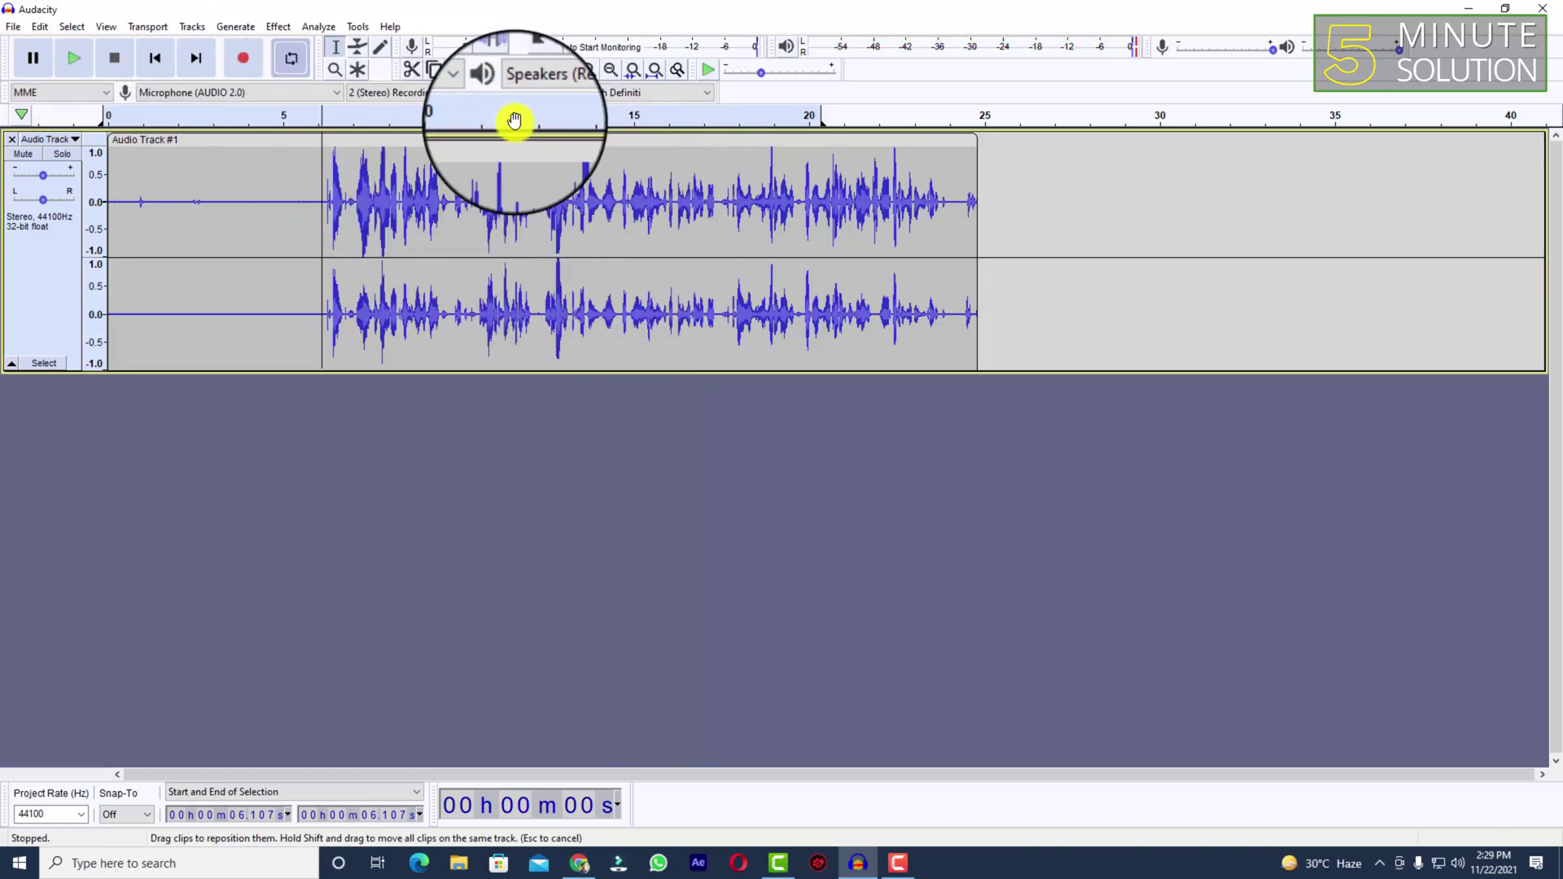
click(304, 171)
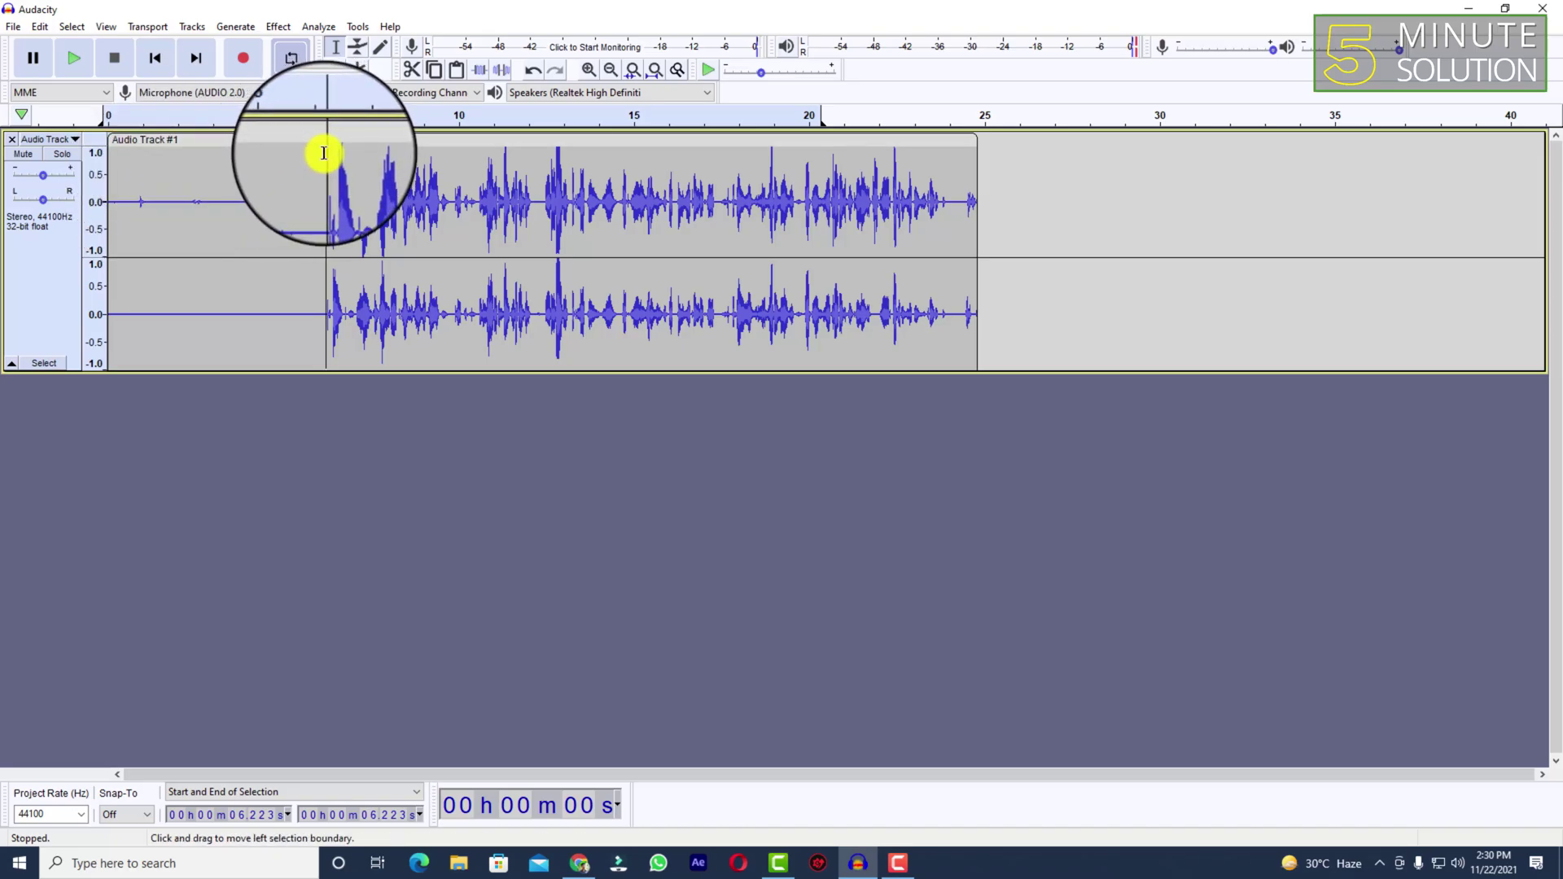
Shift the clip about half a second later and select the silent lead-in before the speech.
drag(324, 156, 94, 173)
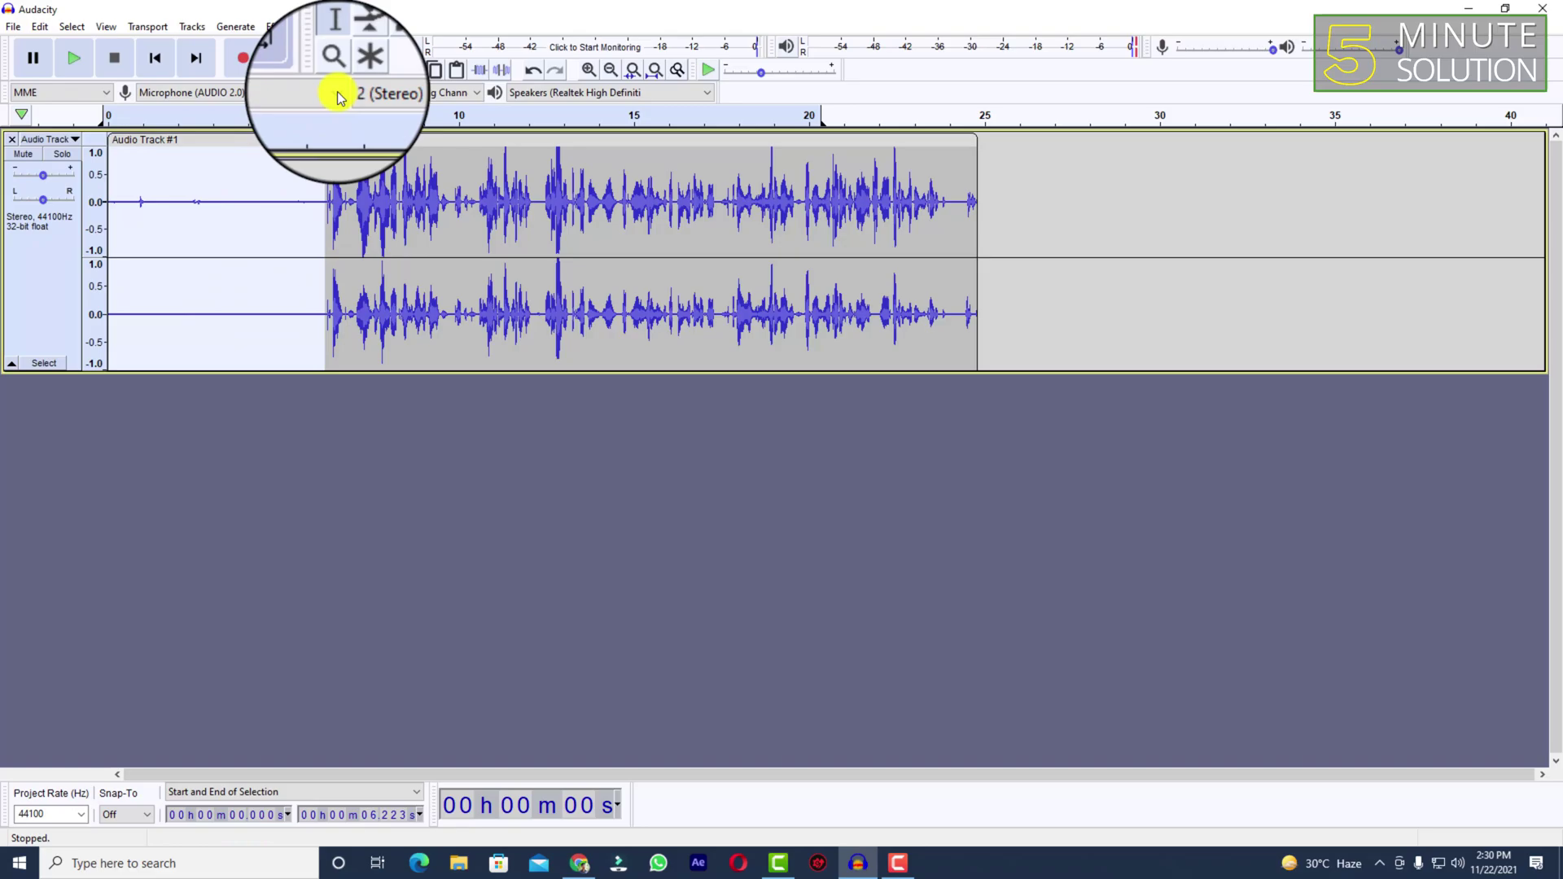
click(305, 219)
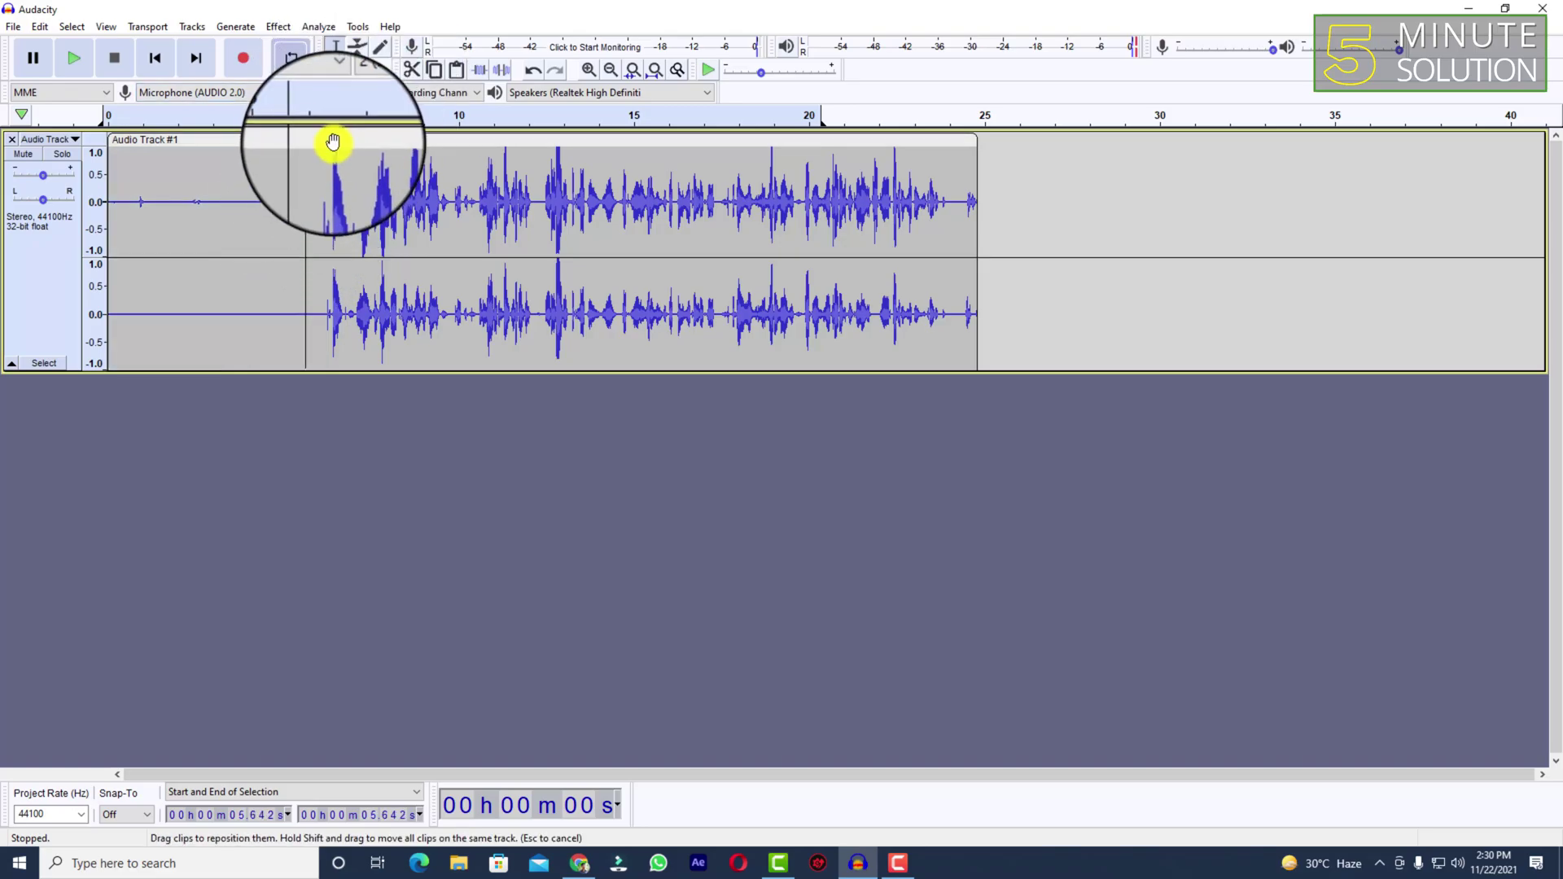
drag(298, 149, 342, 154)
click(113, 177)
drag(121, 160, 342, 261)
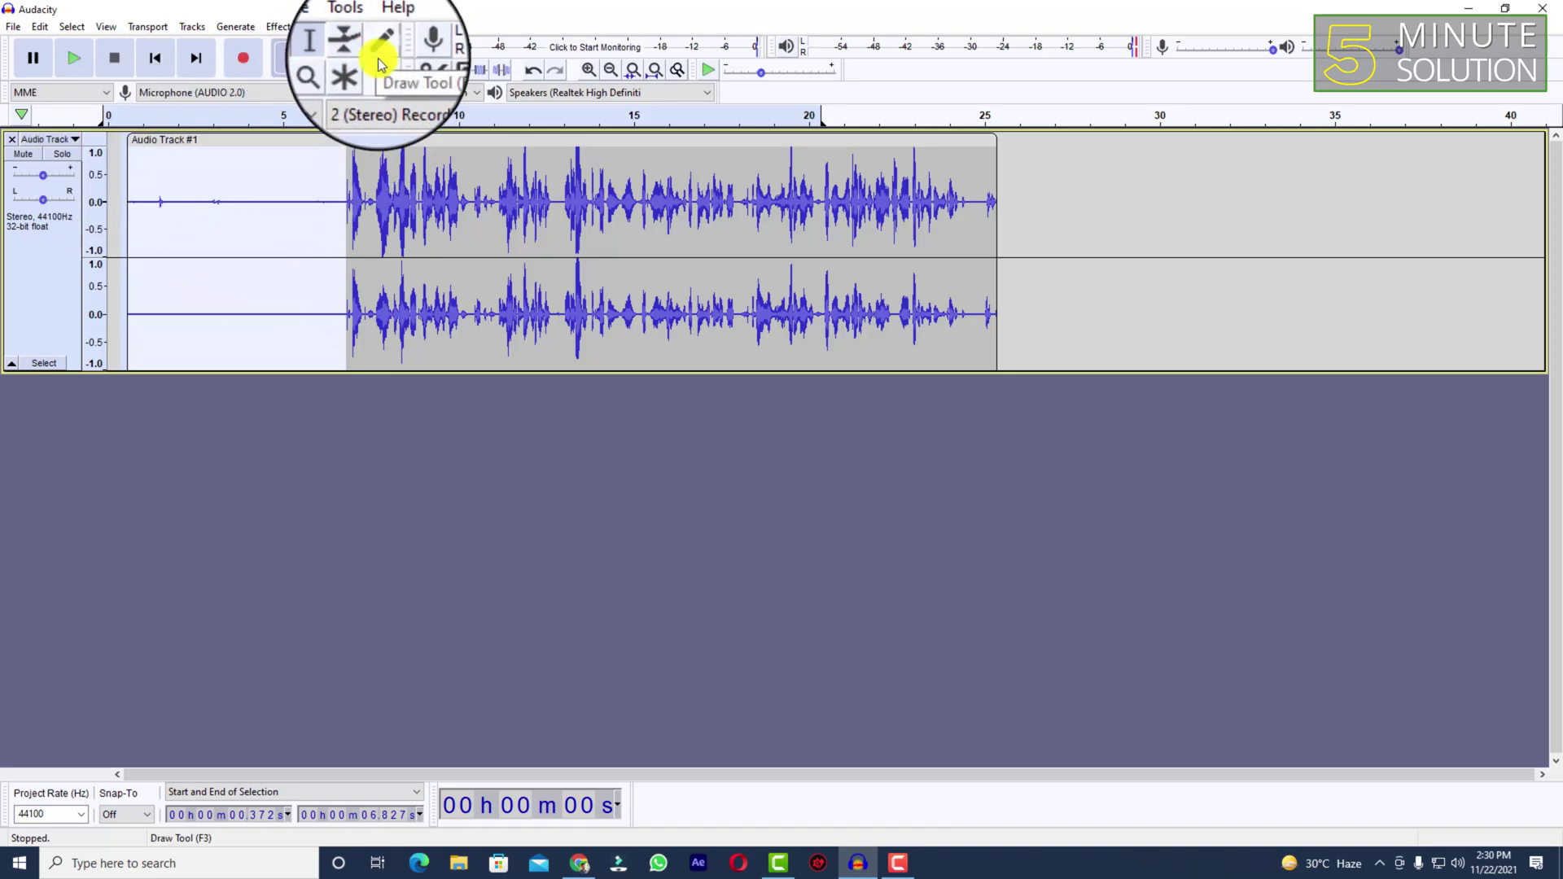
Cut the selected silent lead-in so speech starts at the clip's beginning, ending near 19 seconds.
right_click(257, 192)
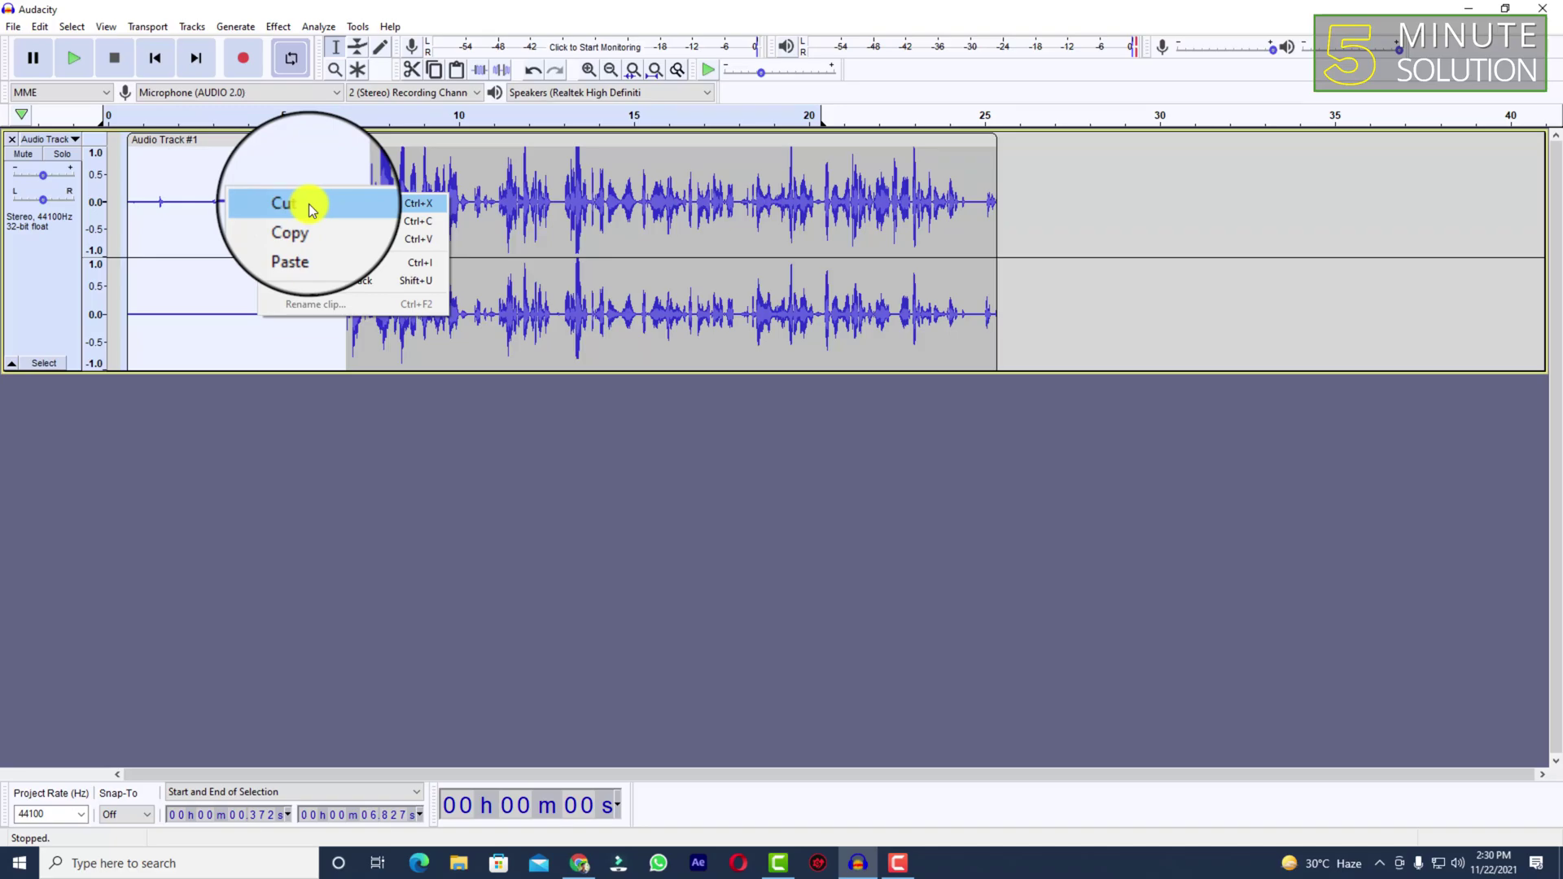
click(310, 204)
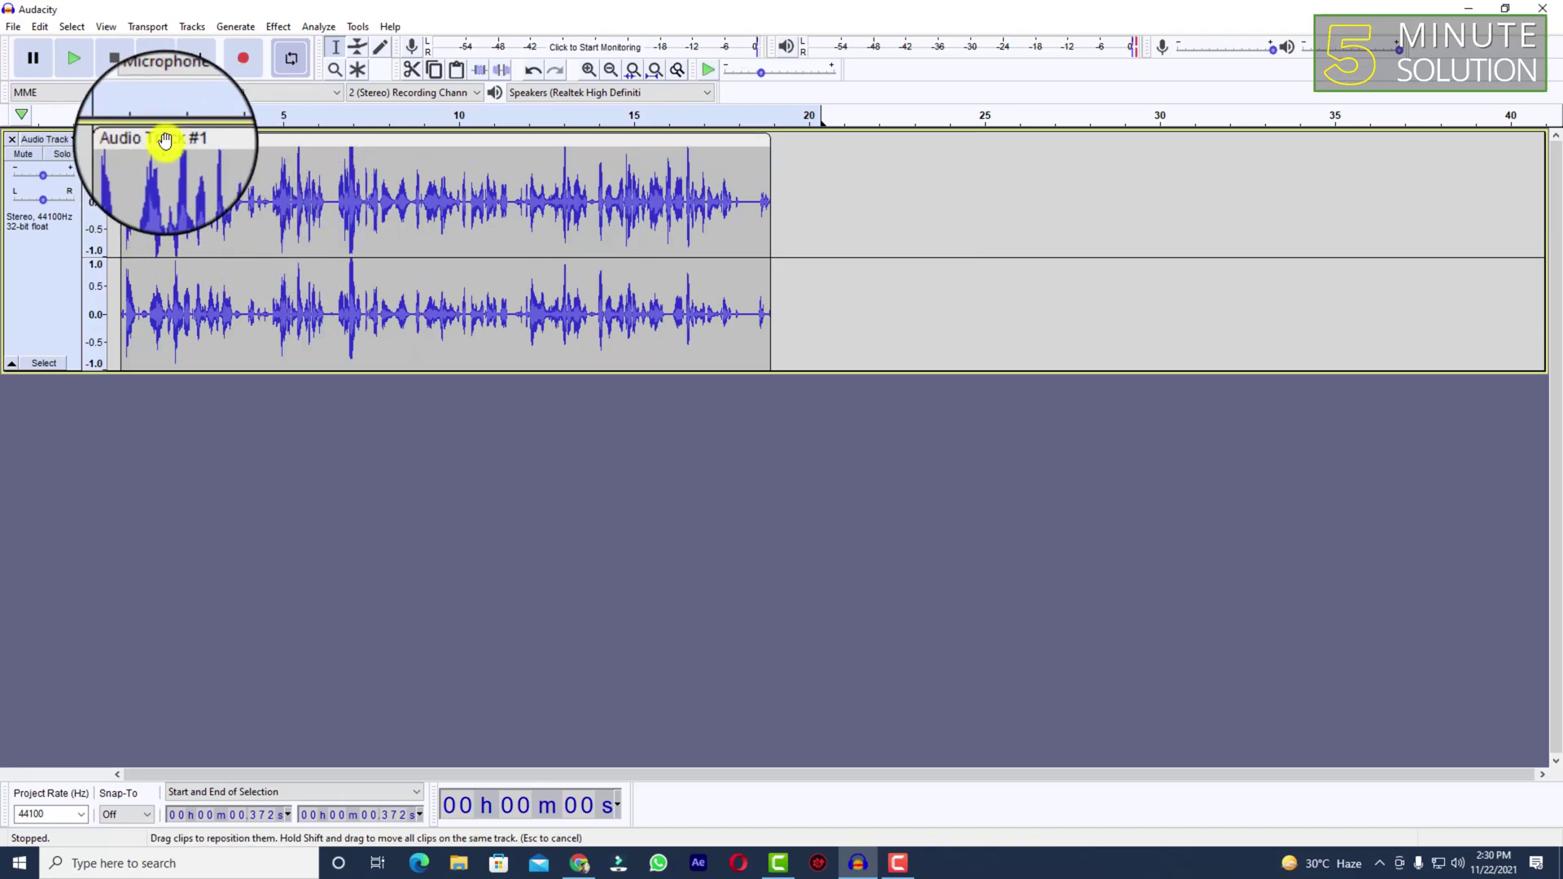
drag(168, 142, 169, 143)
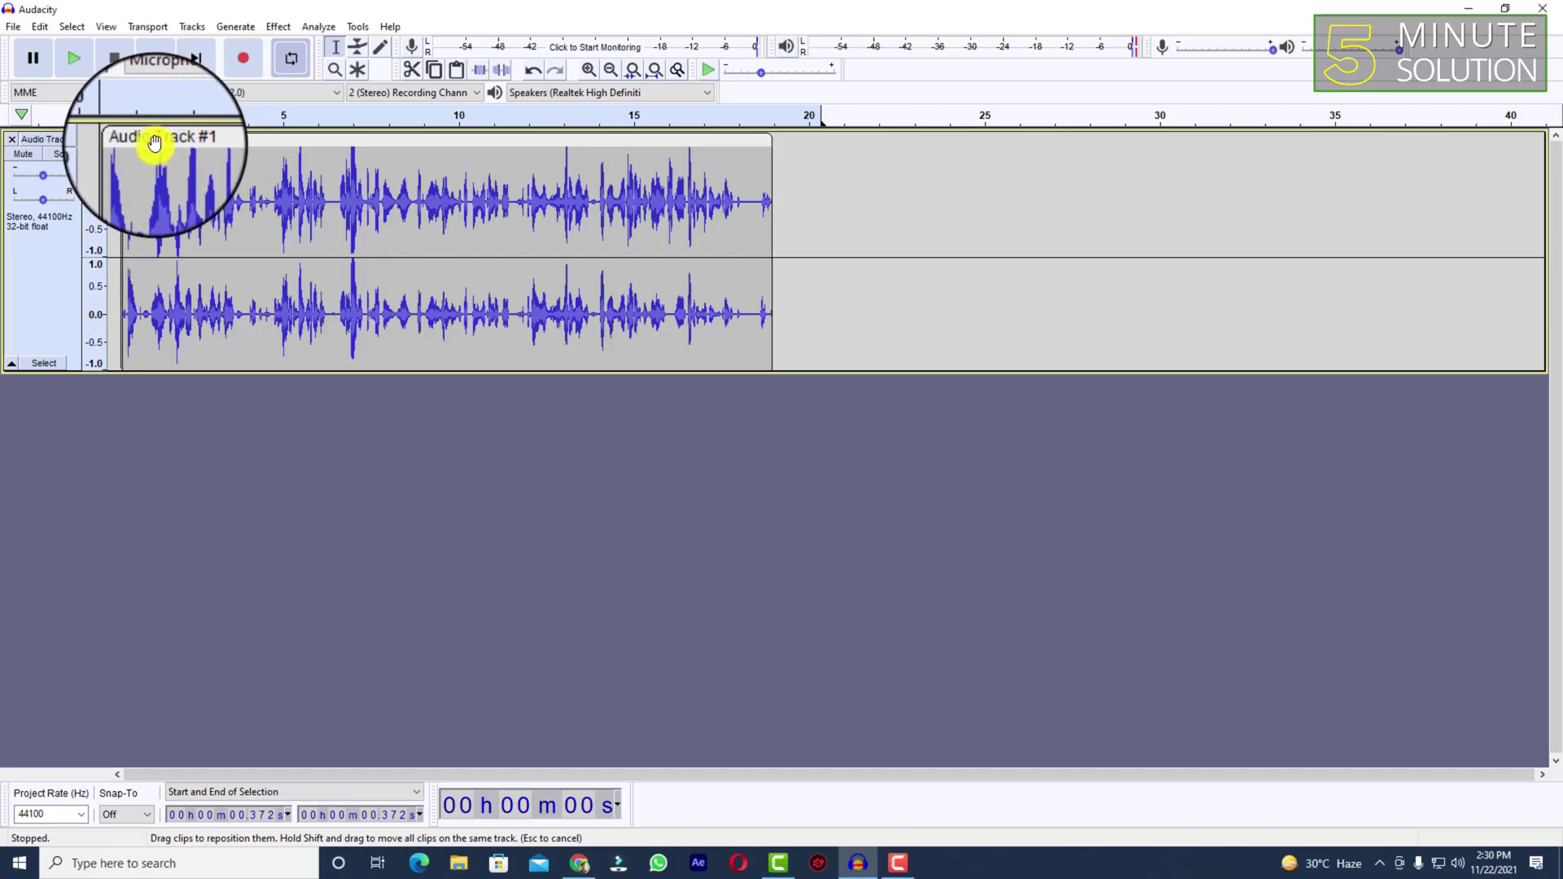
Drag the Audio Track #1 clip to start around 14 s, leaving empty space before it.
drag(150, 142, 651, 154)
click(496, 146)
click(129, 151)
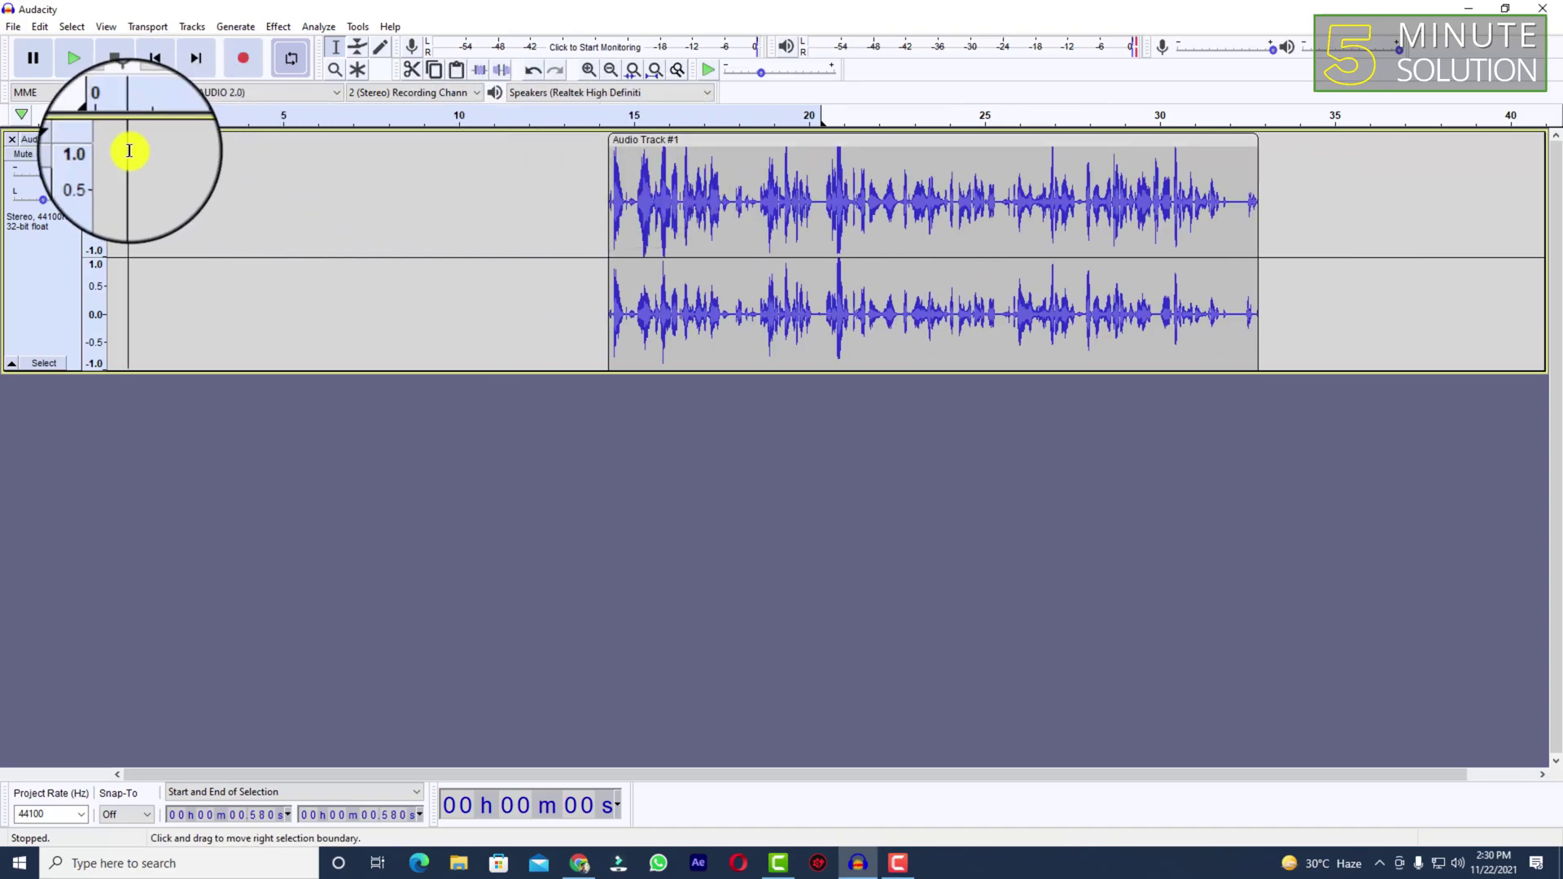
mouse_move(122, 149)
mouse_down()
mouse_move(87, 150)
mouse_move(107, 149)
mouse_up()
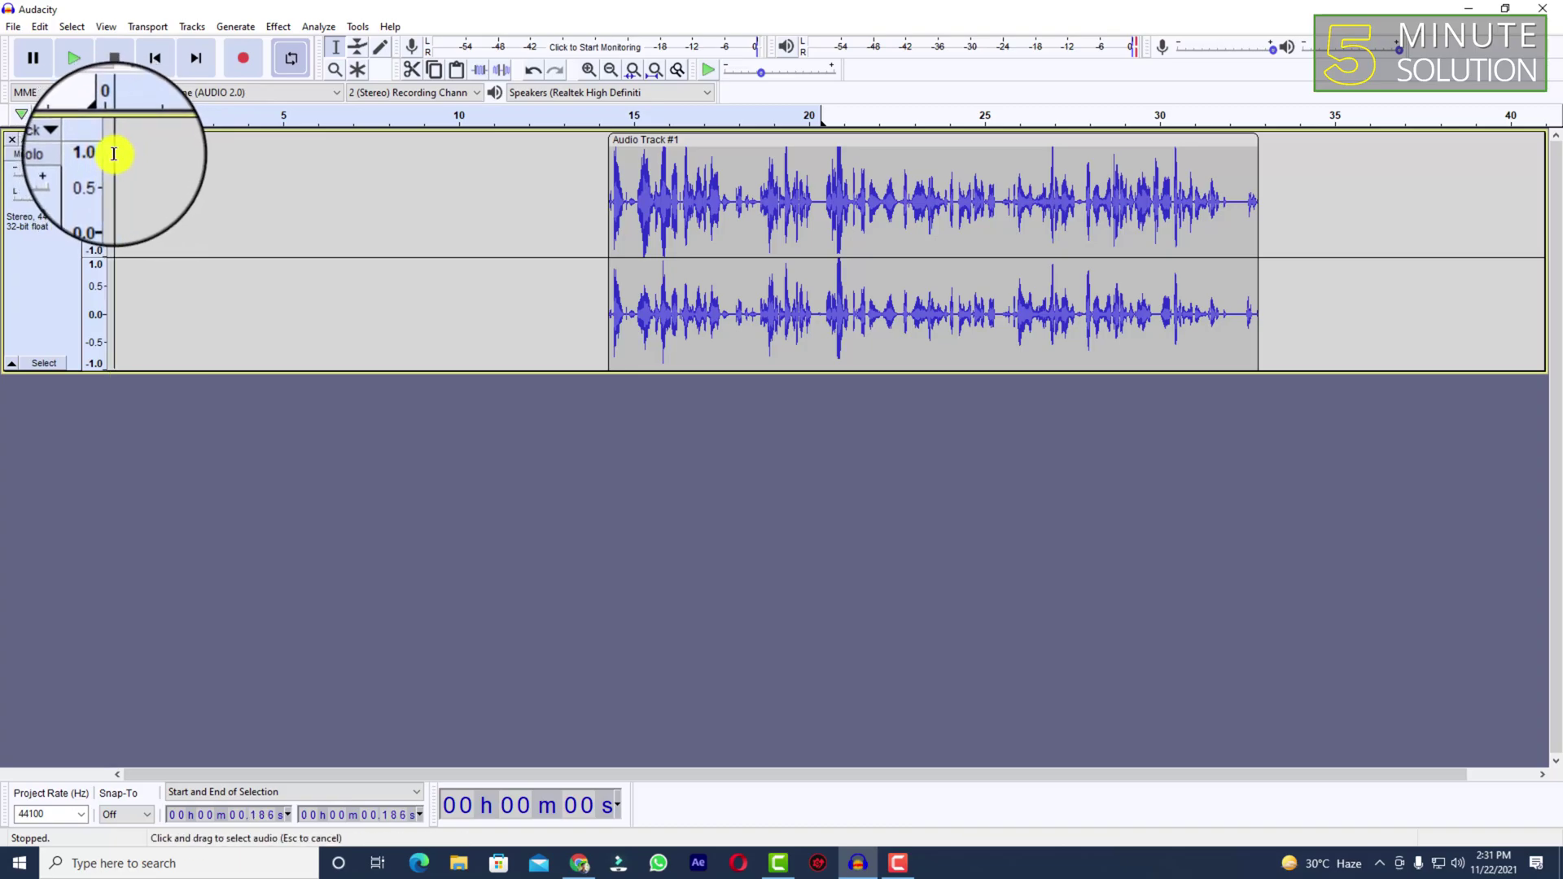
Record a second voice take as Audio Track #2, placed after the existing clip.
click(251, 53)
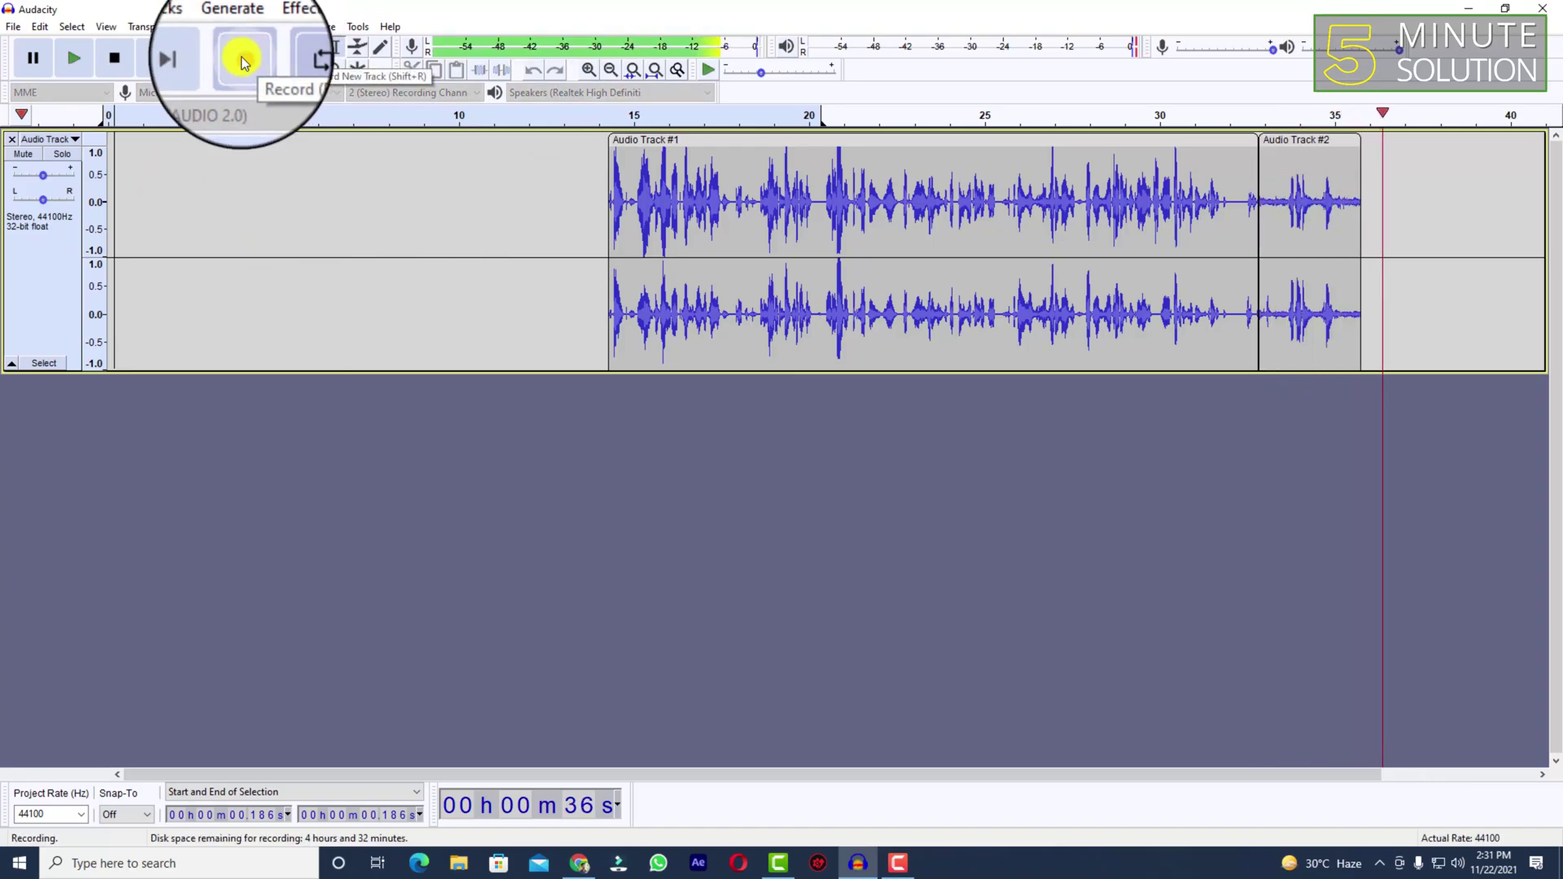
click(114, 59)
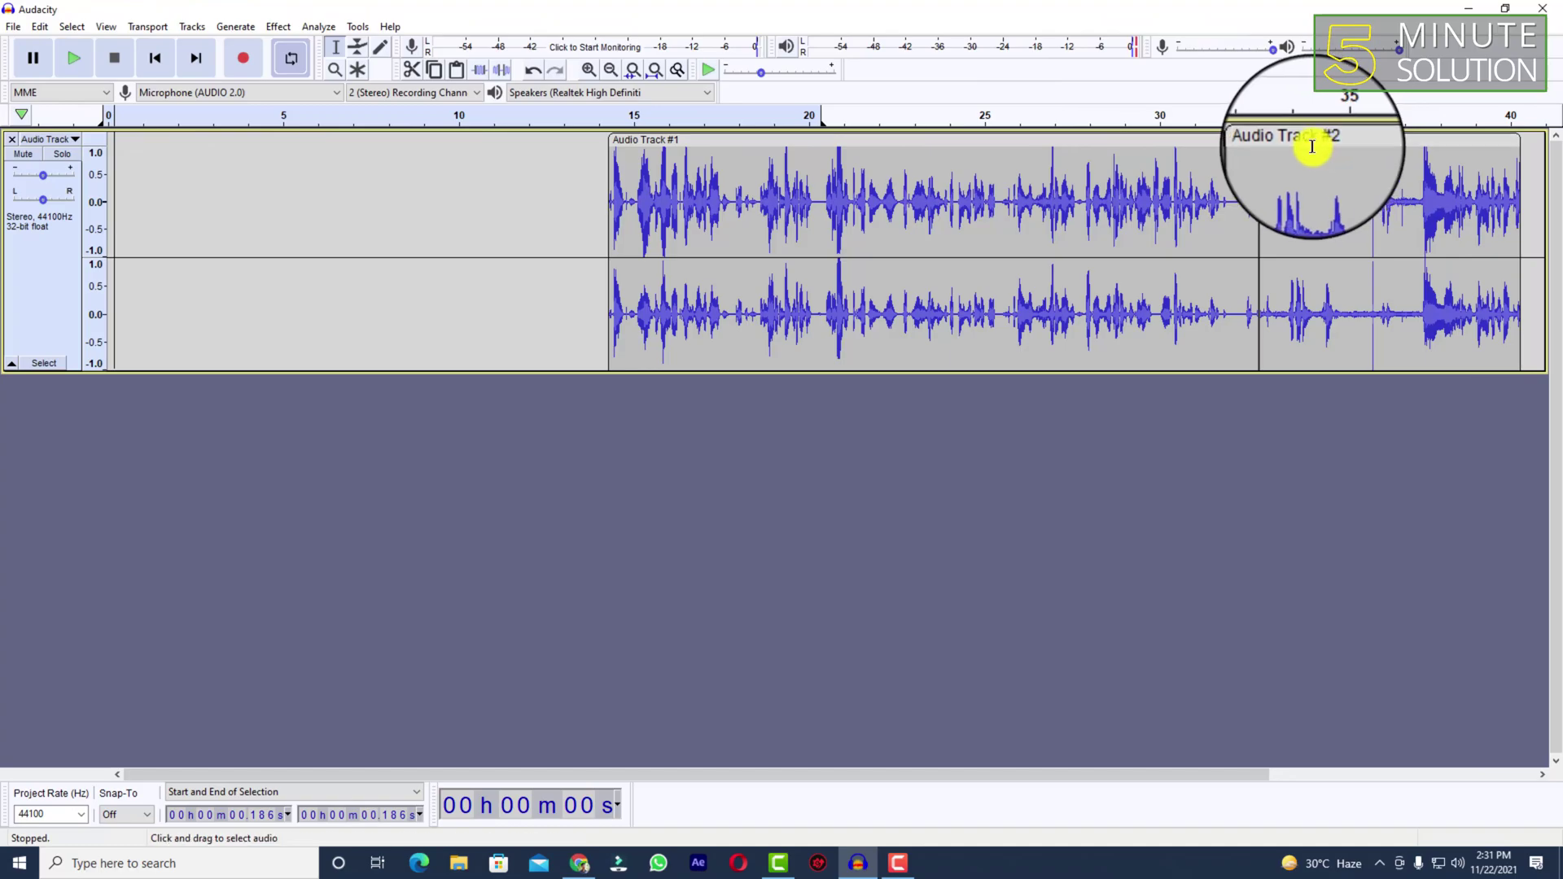
Snap the Audio Track #2 clip to 0 s and move Audio Track #1 up behind it.
drag(1301, 144, 1329, 144)
drag(541, 181, 157, 154)
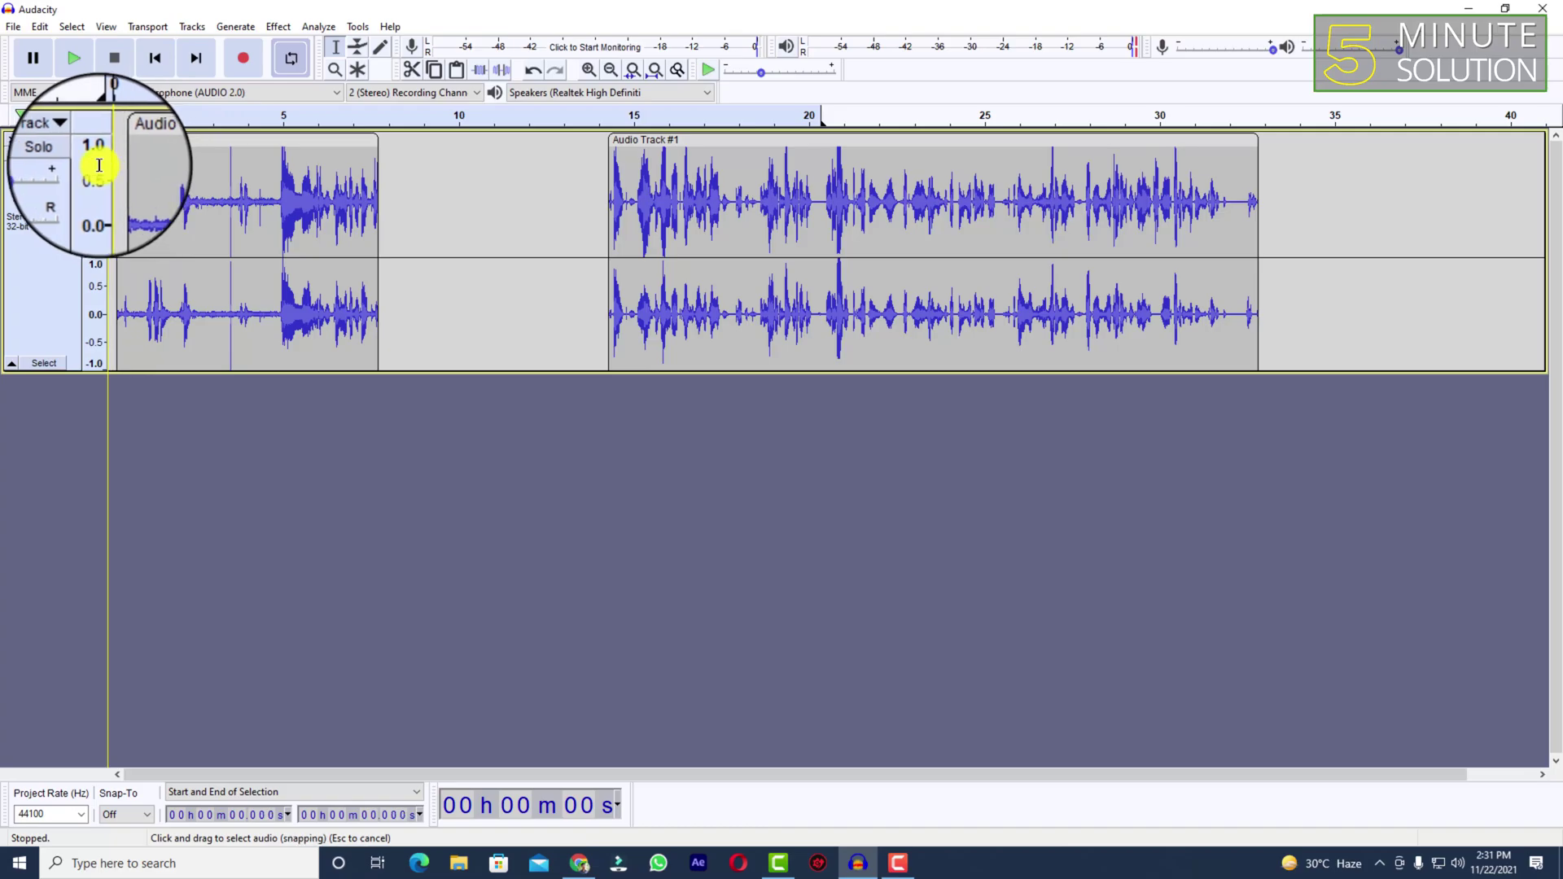
click(192, 149)
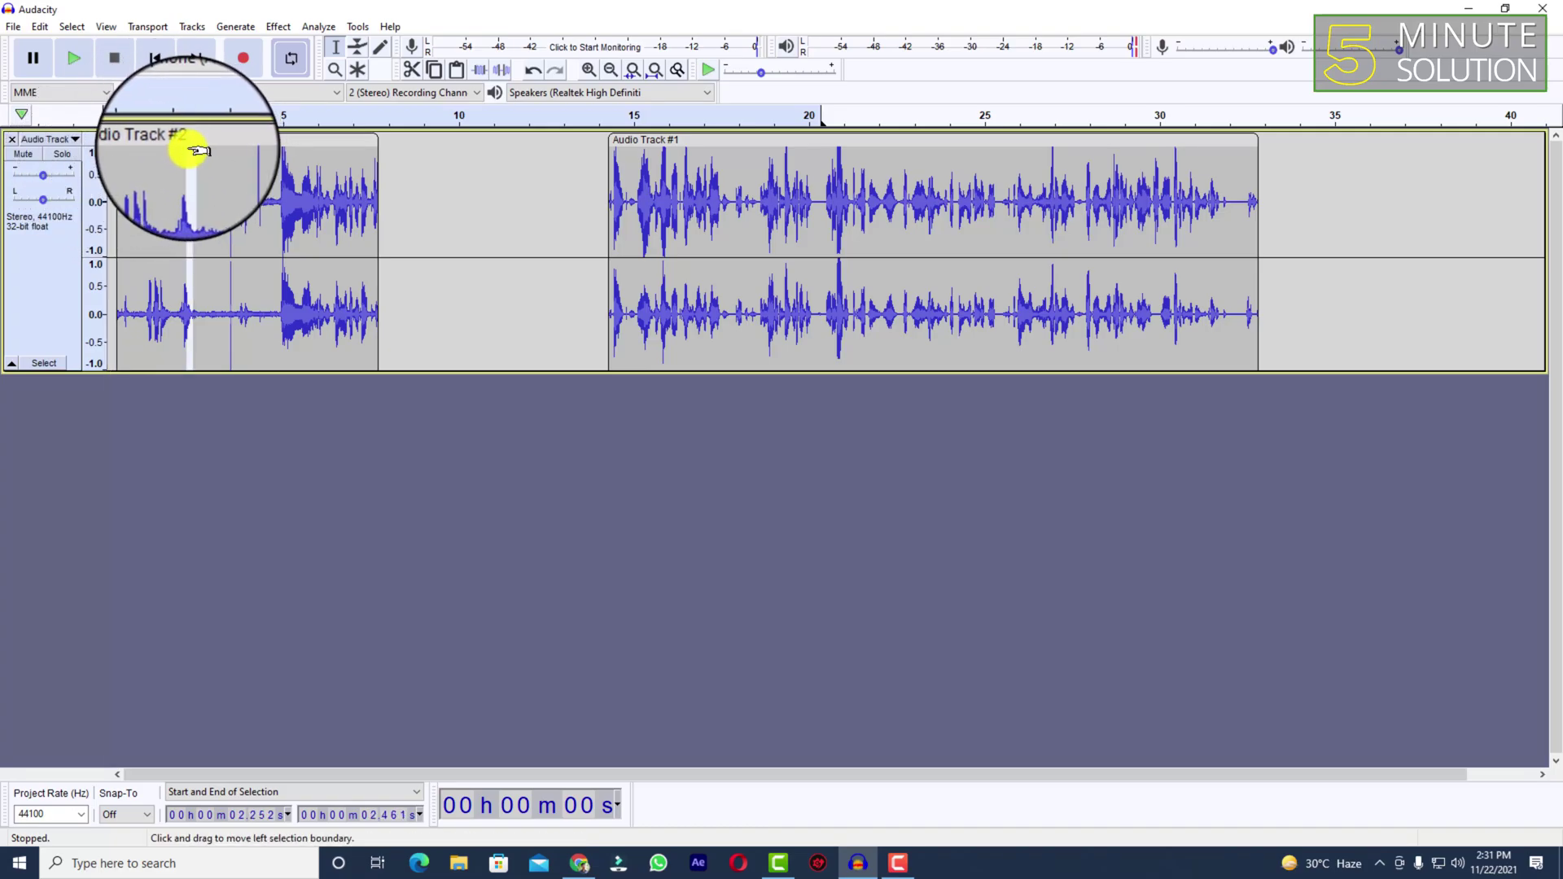
click(439, 147)
drag(348, 141, 336, 143)
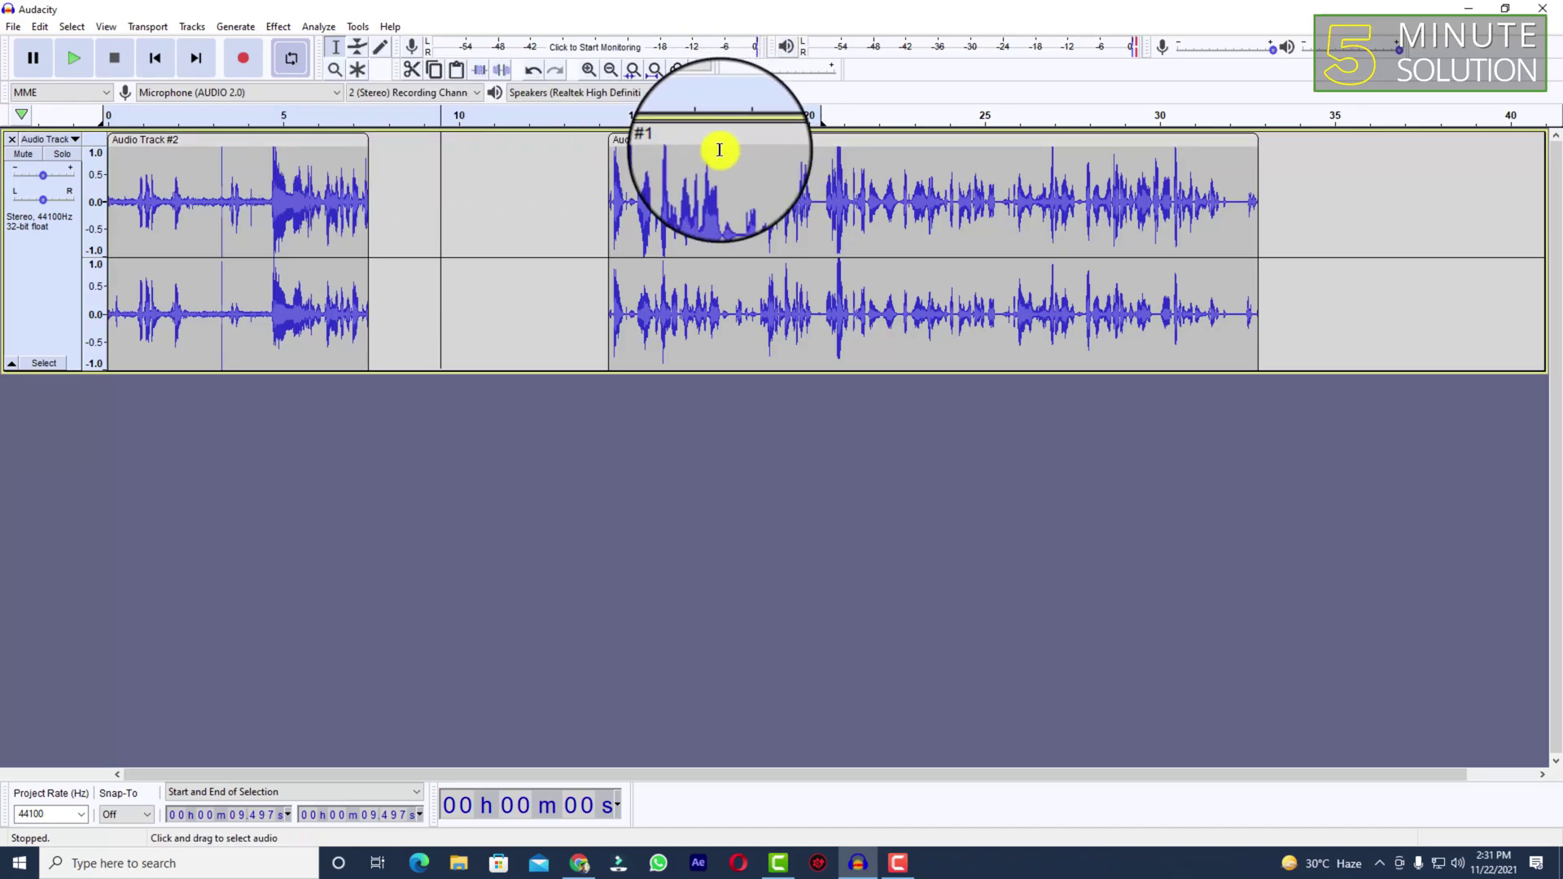
drag(722, 142, 485, 174)
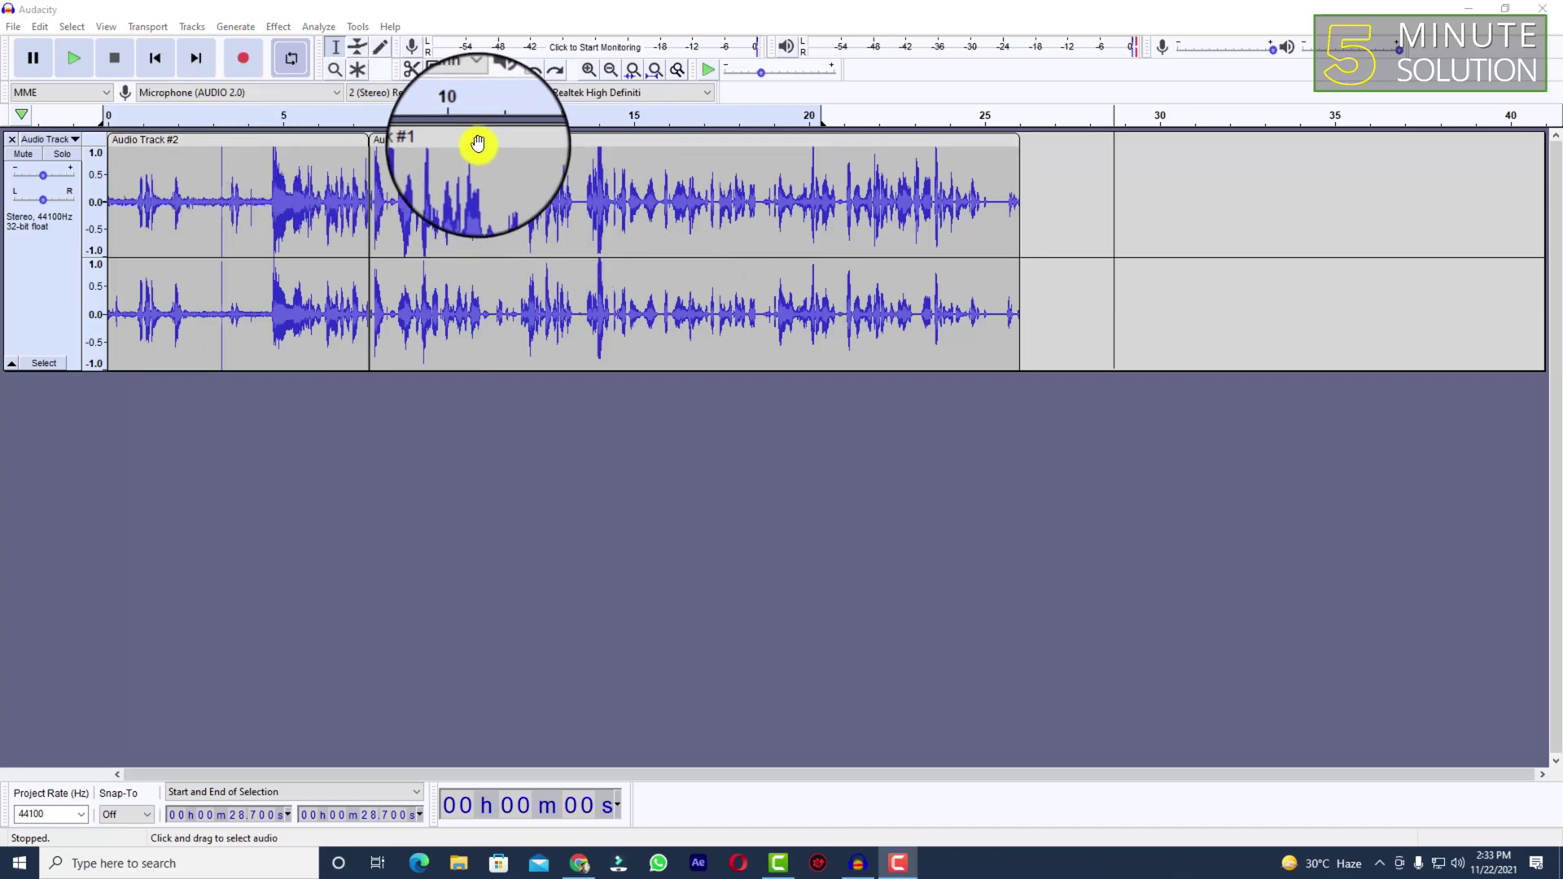
Butt Audio Track #1 against the end of Audio Track #2 and play the join from about 5 s.
drag(398, 143, 509, 139)
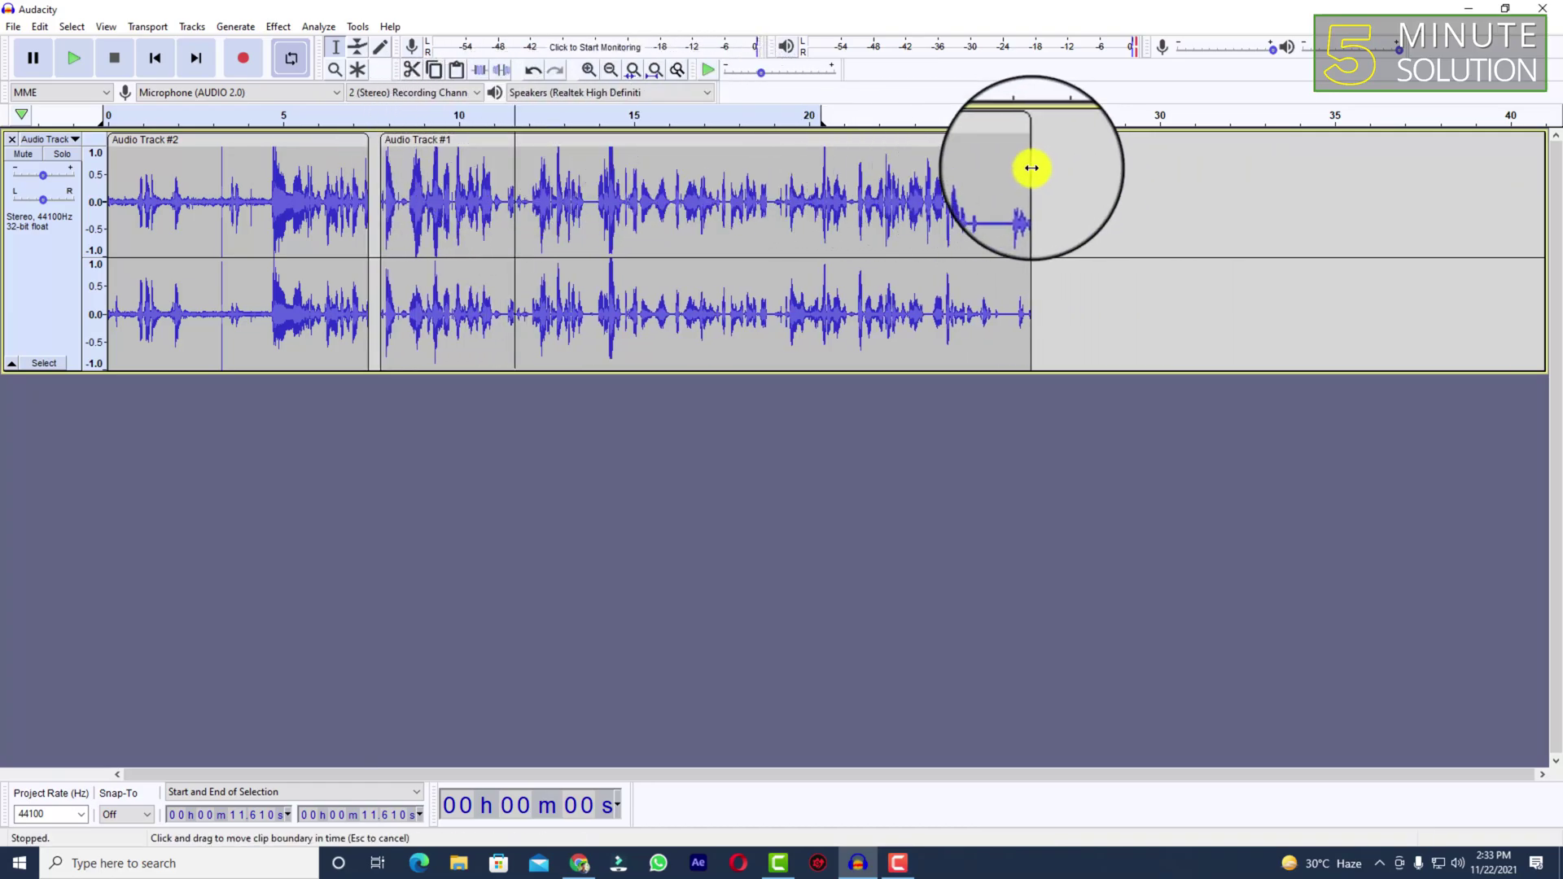
drag(857, 142, 757, 143)
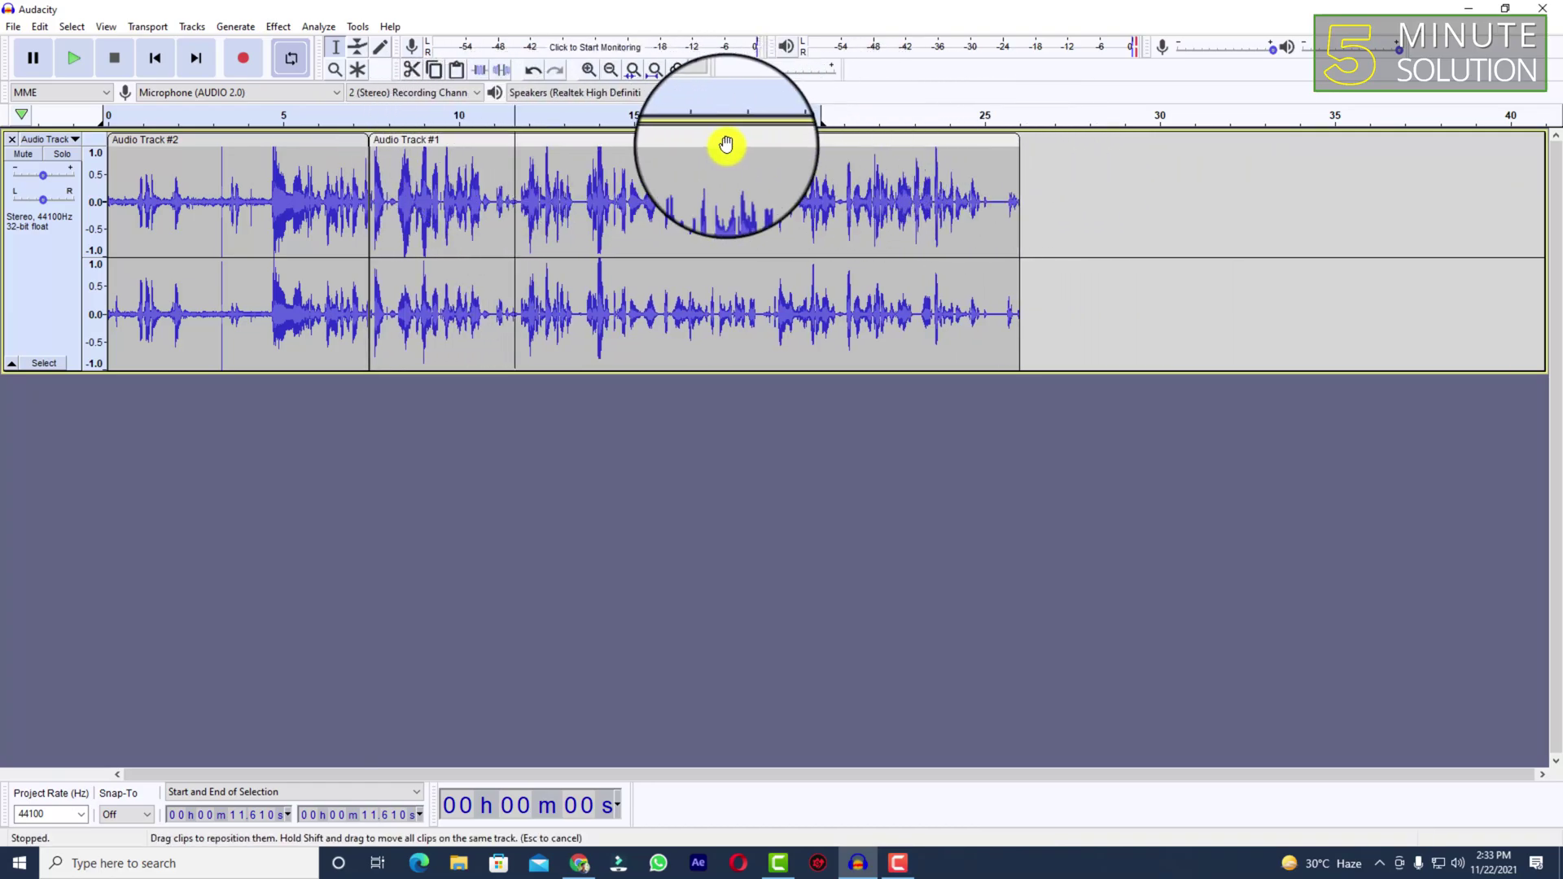
click(285, 116)
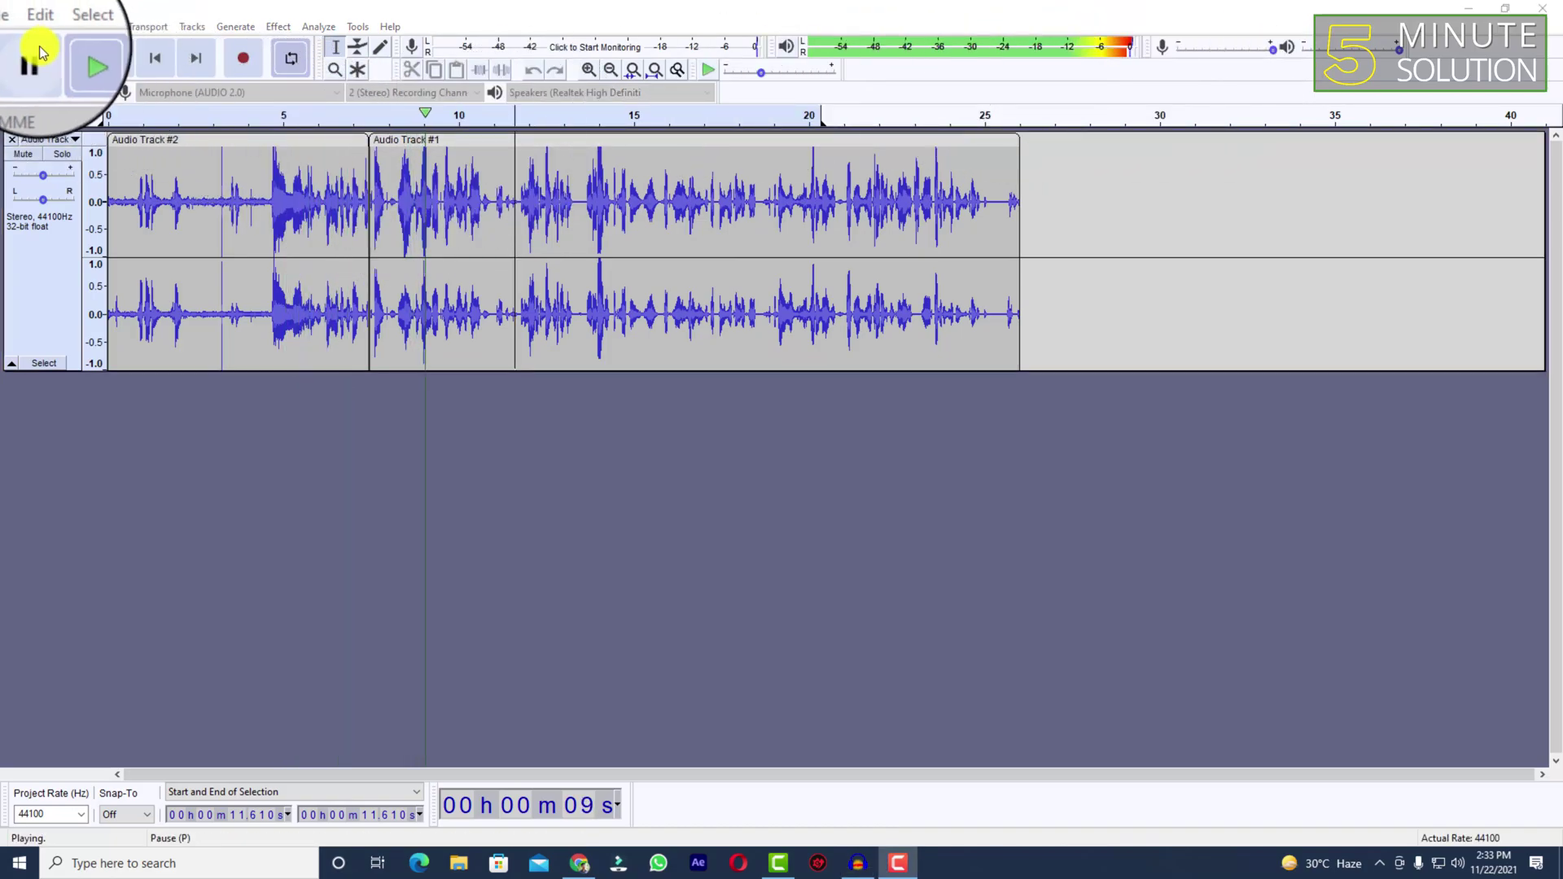
click(118, 59)
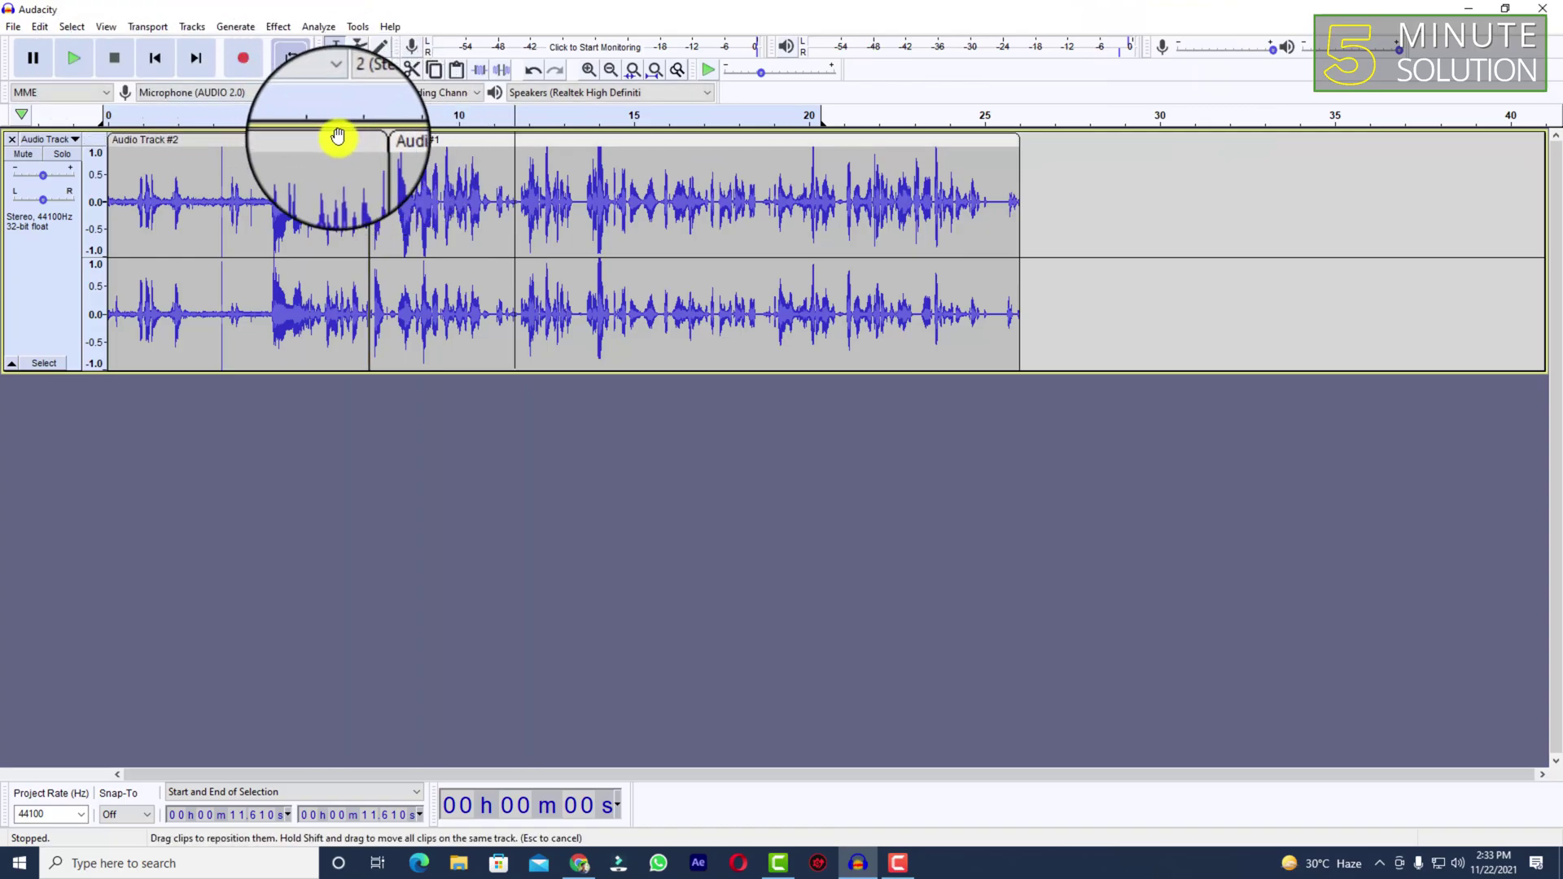
Select the whole Audio Track #2 clip, 0 to 7.46 s.
click(298, 245)
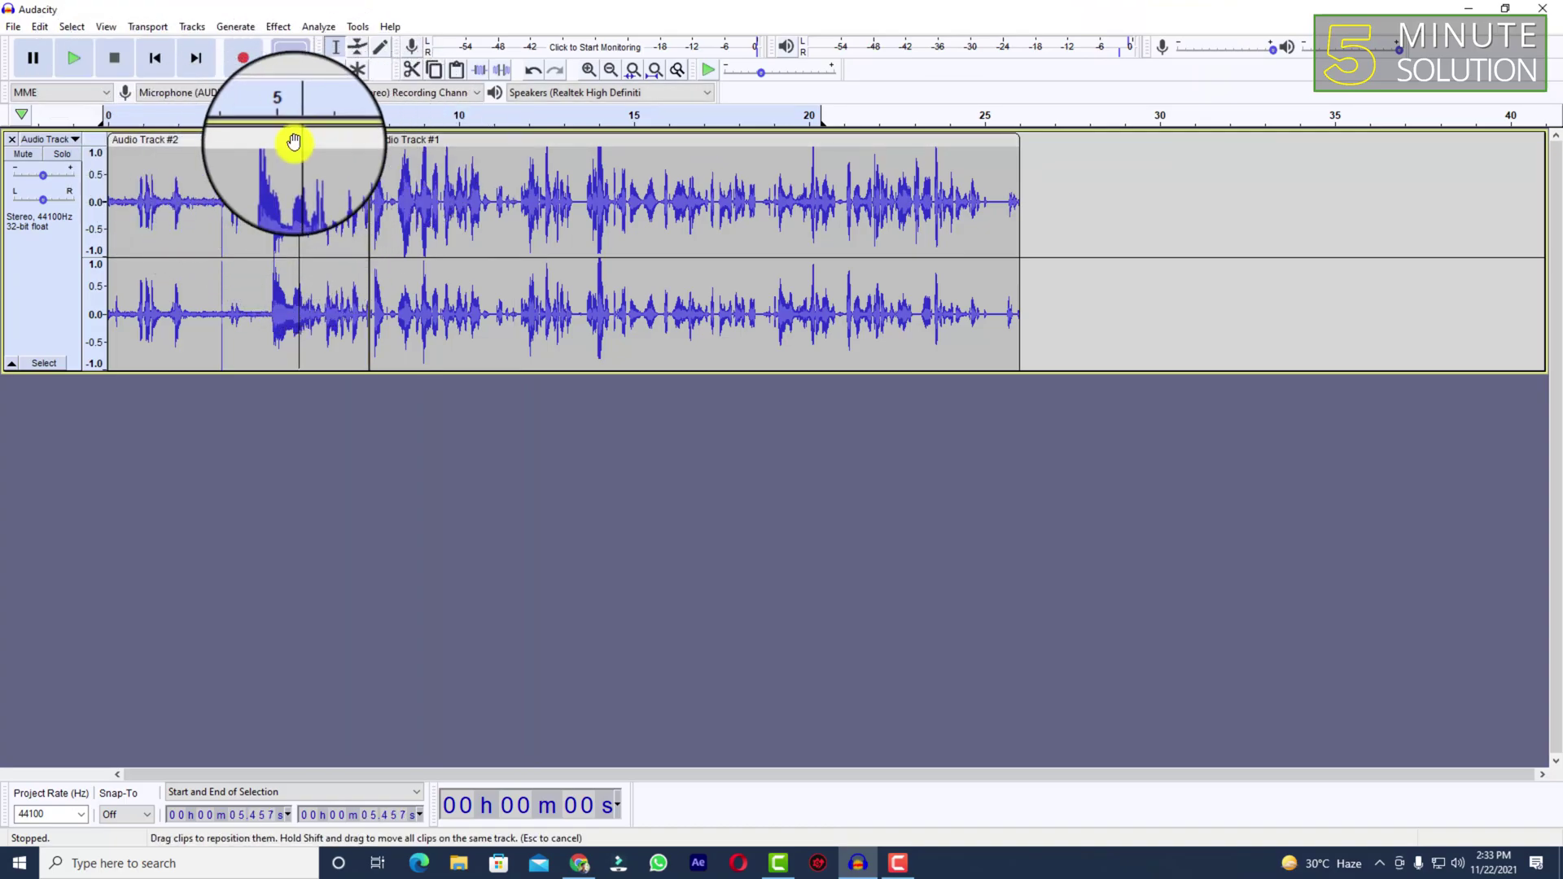
click(248, 155)
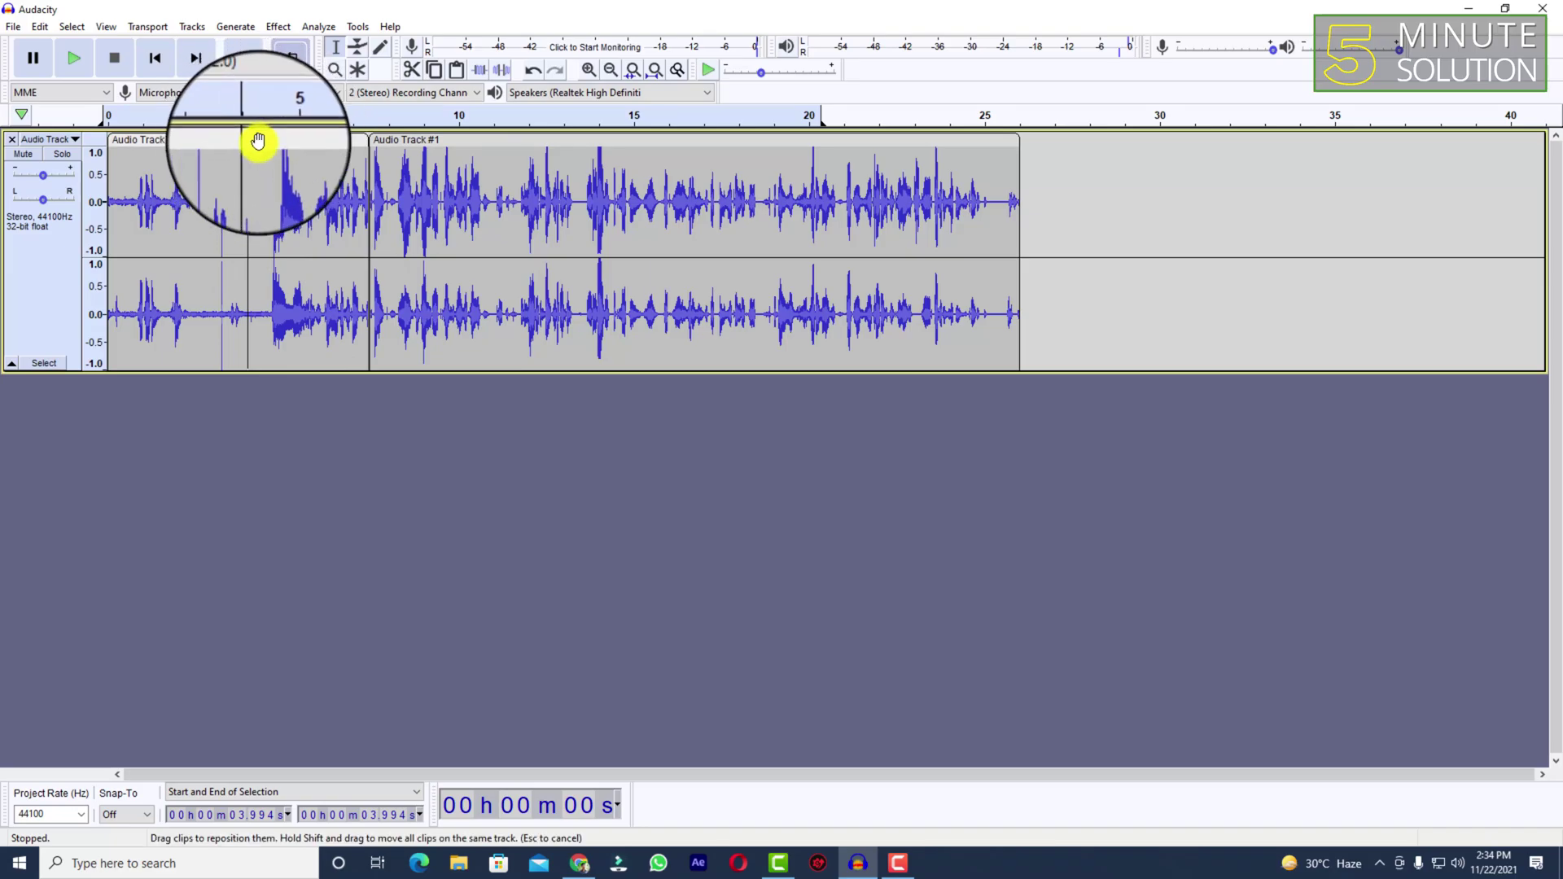
click(255, 140)
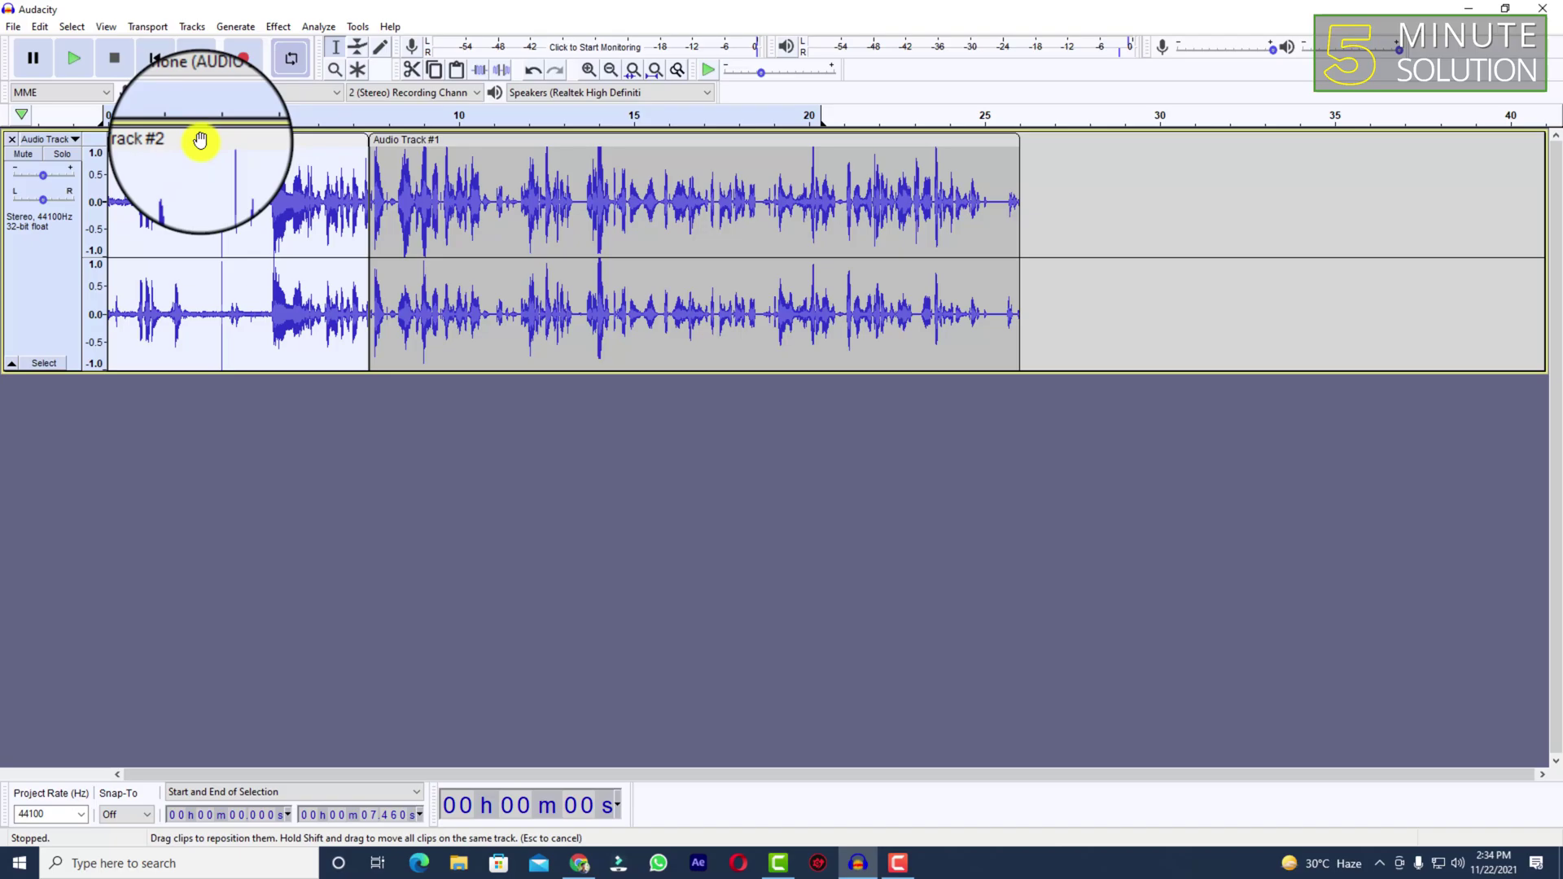
Delete the selected Audio Track #2 clip.
right_click(262, 192)
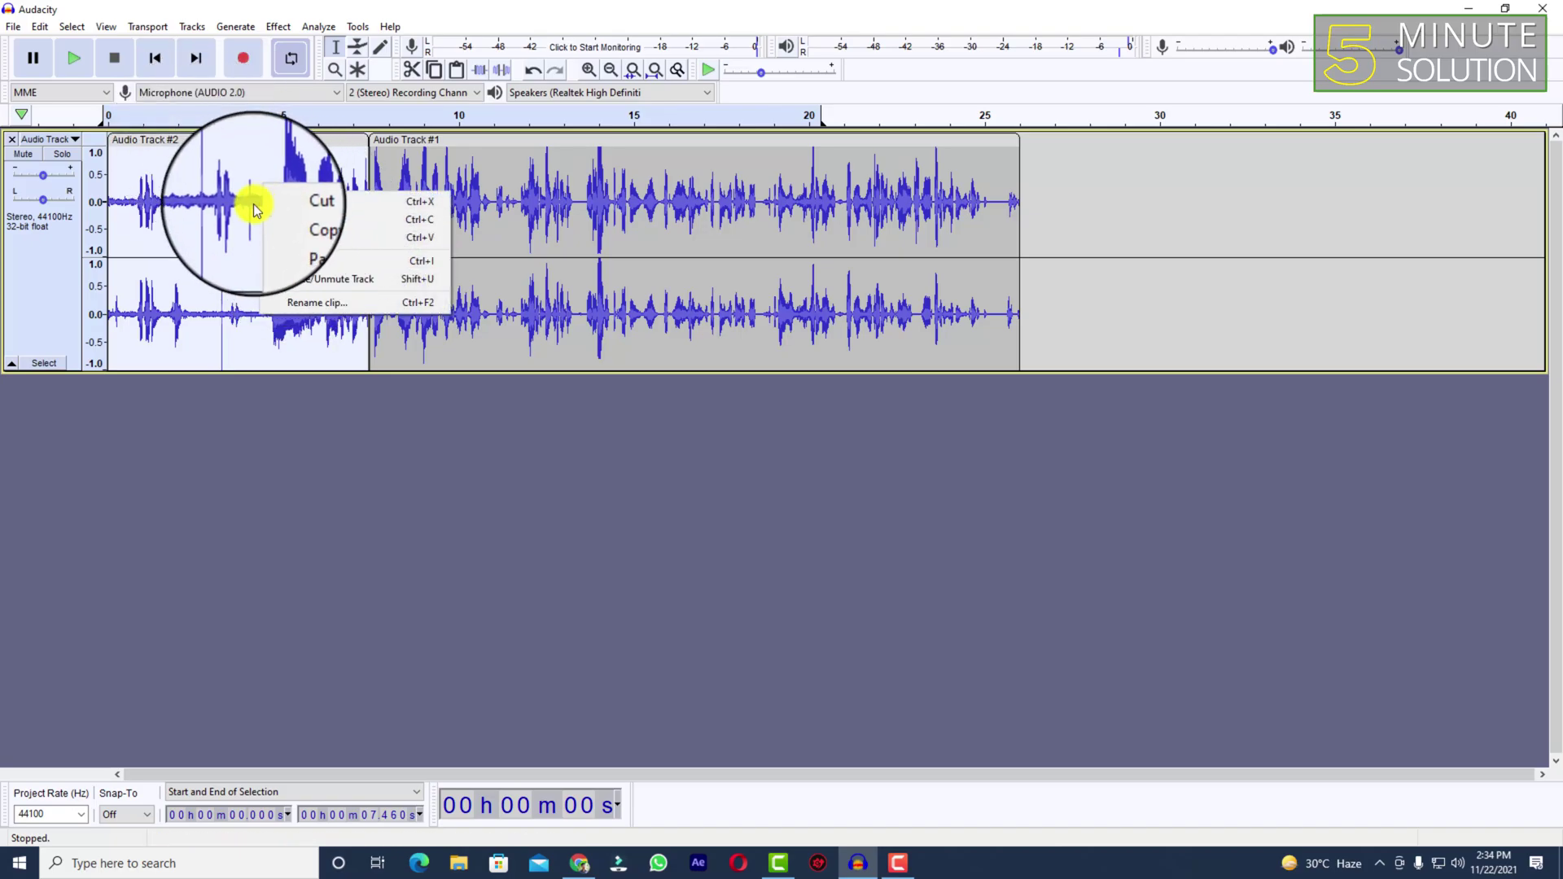
click(232, 204)
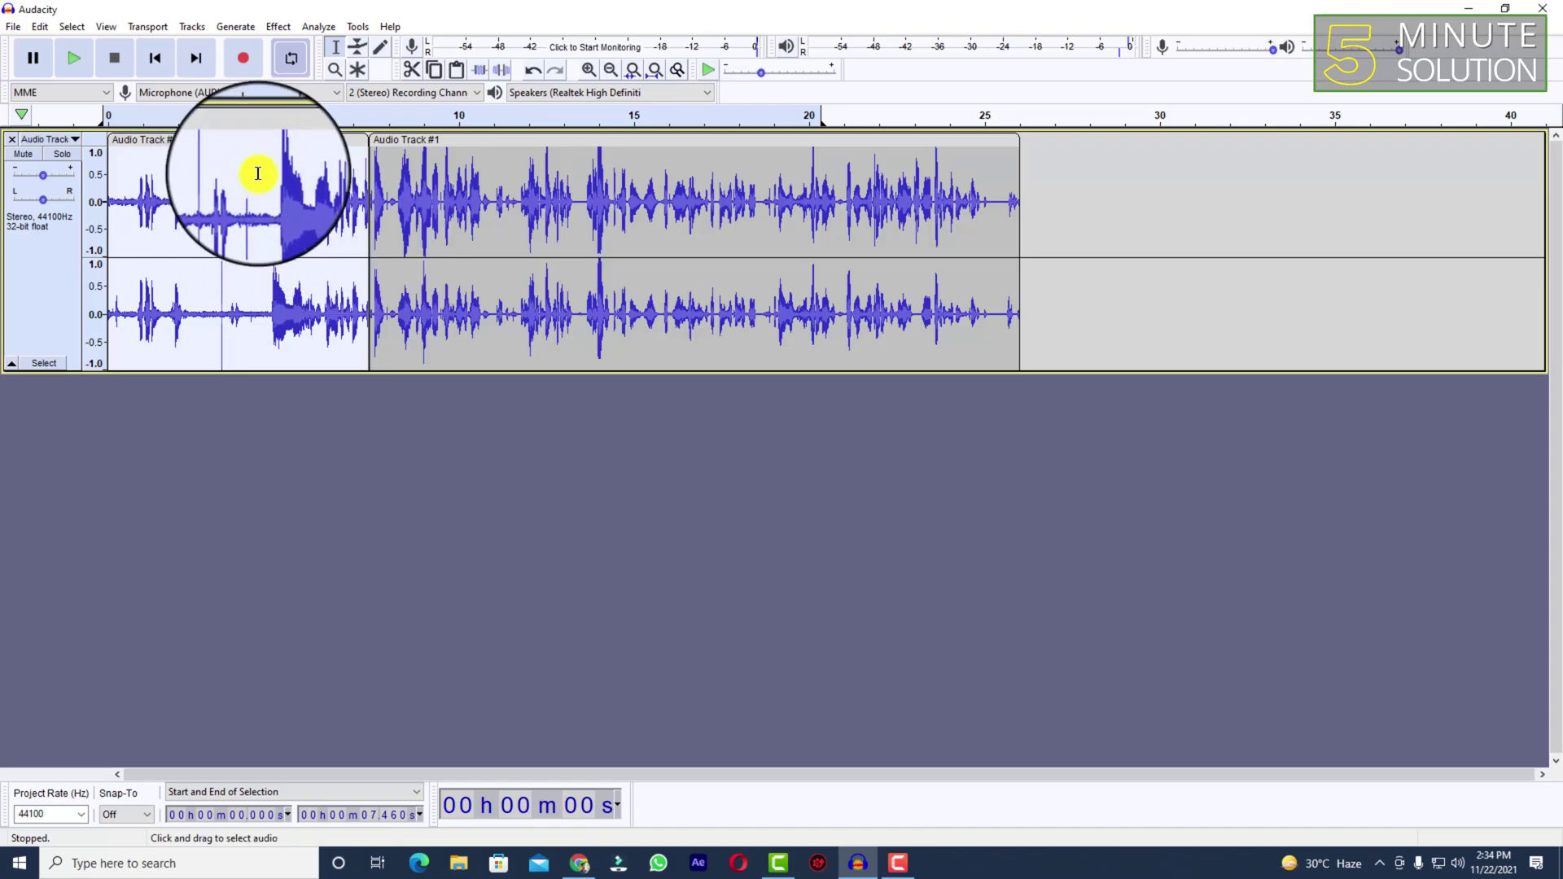
key(Delete)
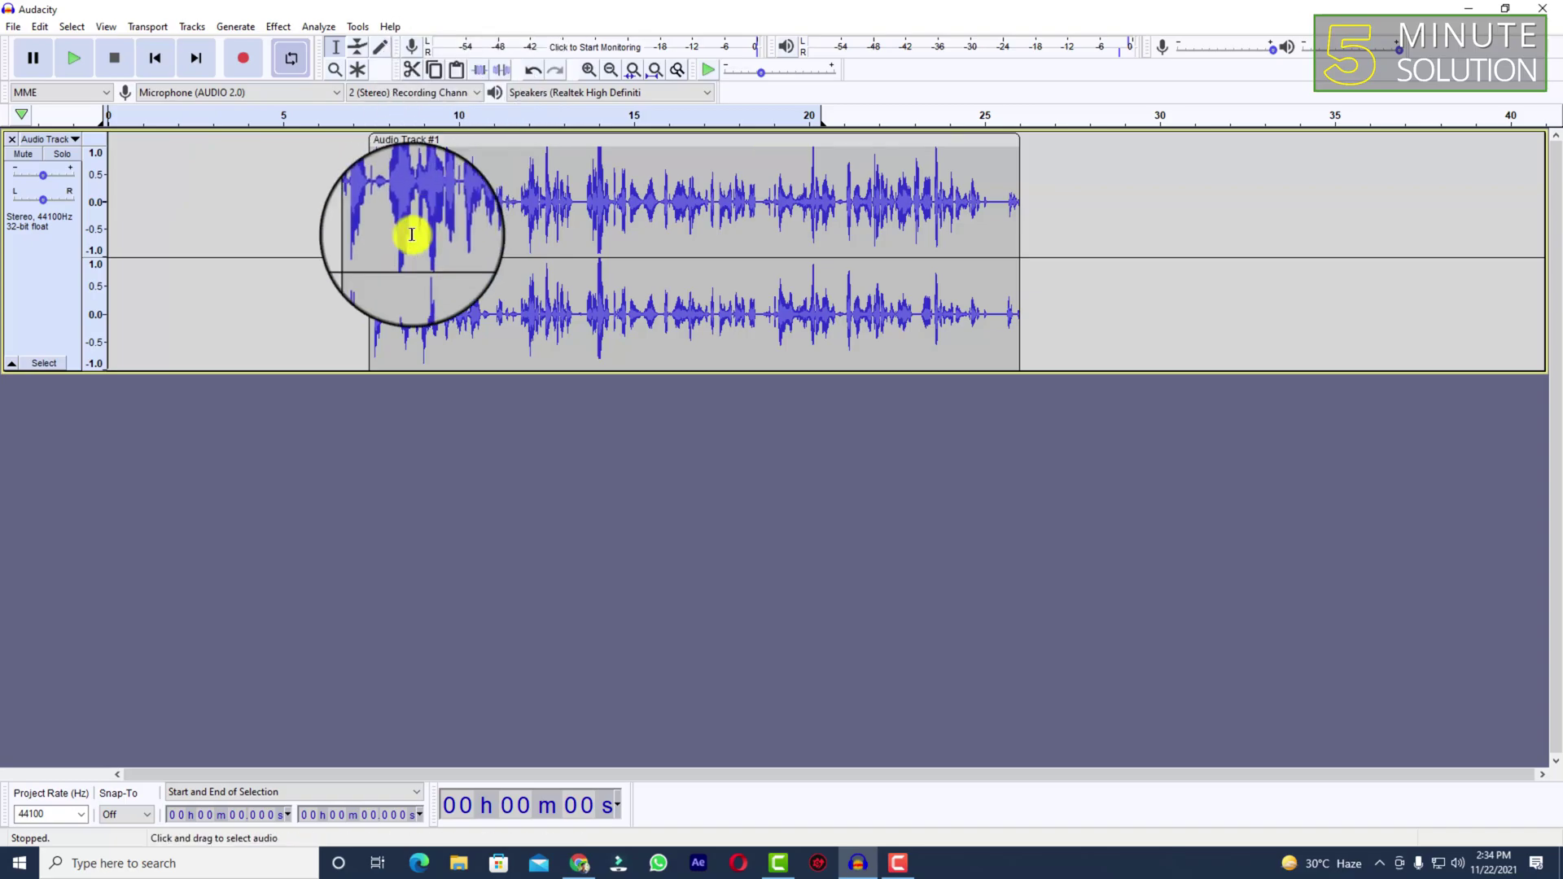
Slide Audio Track #1 to the track start and select its final two seconds.
drag(463, 143, 272, 140)
click(128, 188)
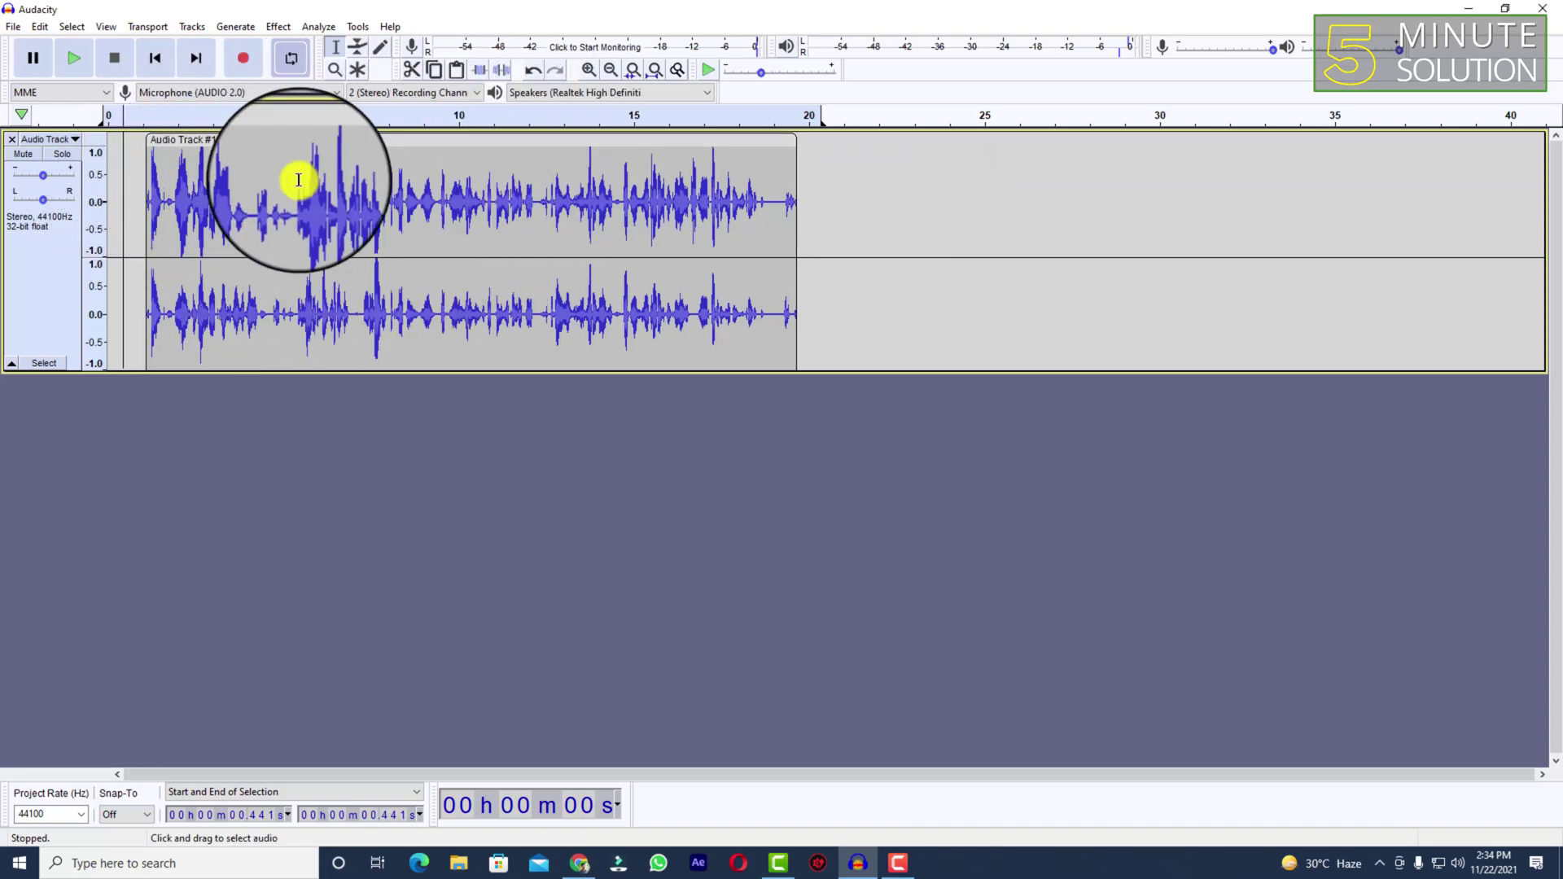
drag(746, 155, 825, 160)
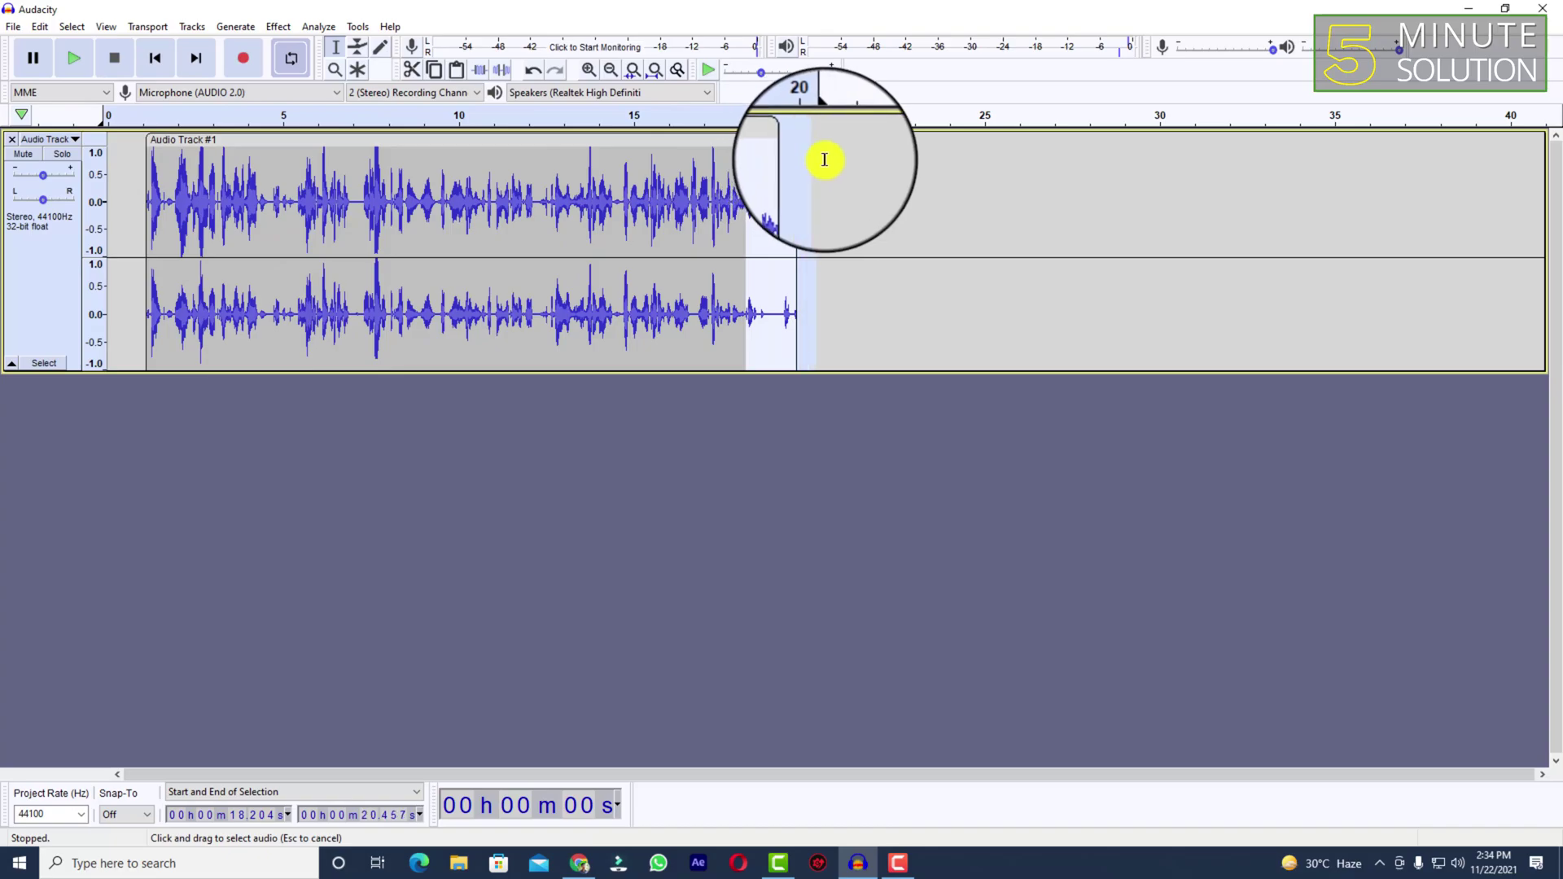
Cut the selected 18.2–20.5 s tail, then set the edit point at 8.847 s.
right_click(762, 157)
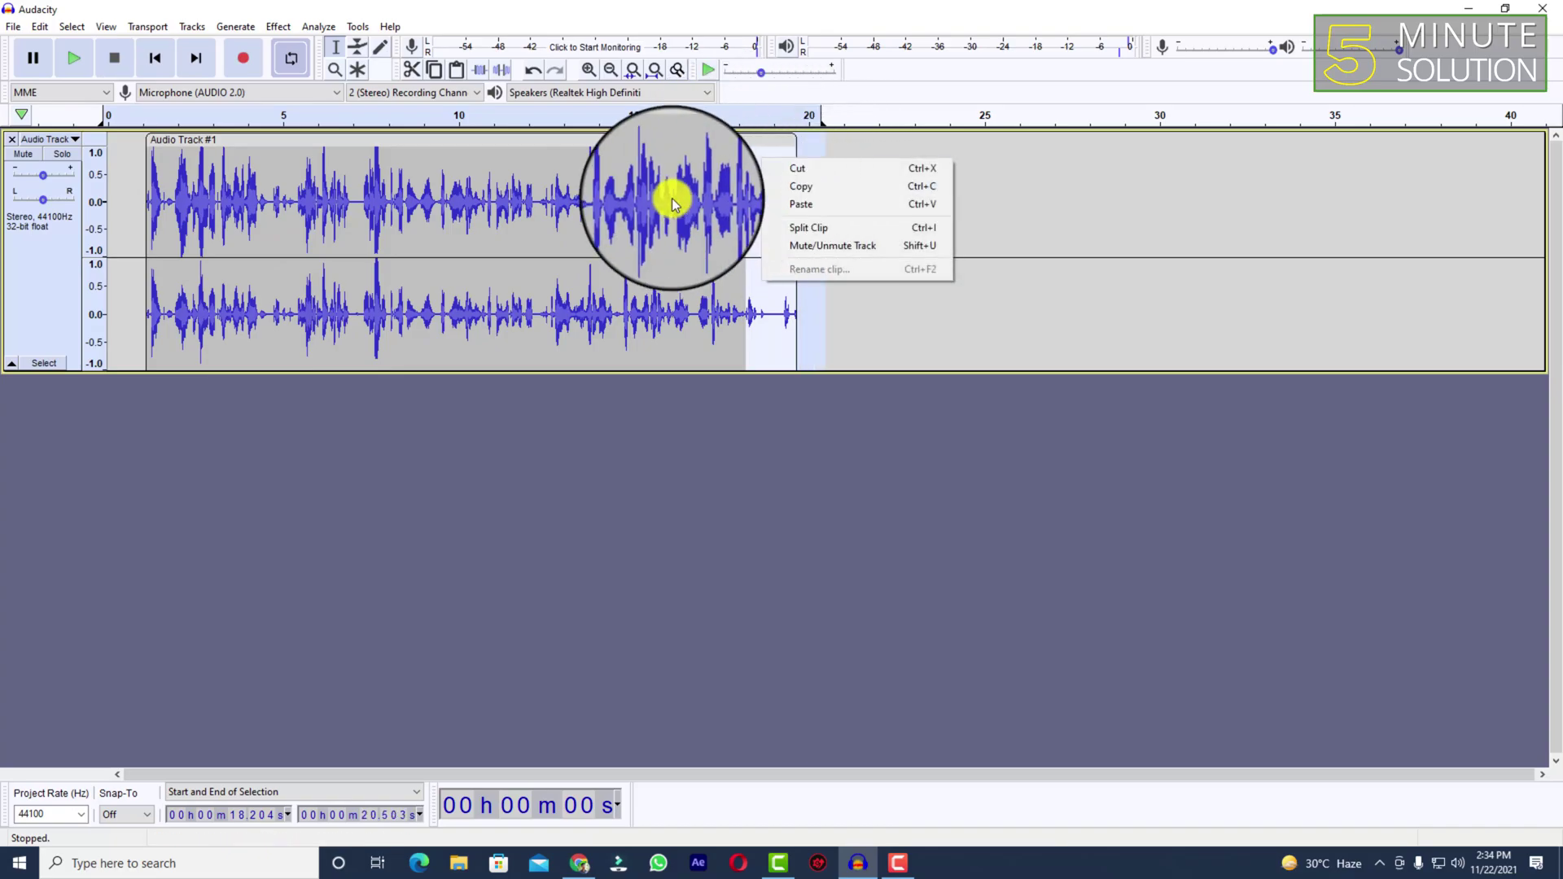
click(810, 173)
click(377, 184)
click(417, 154)
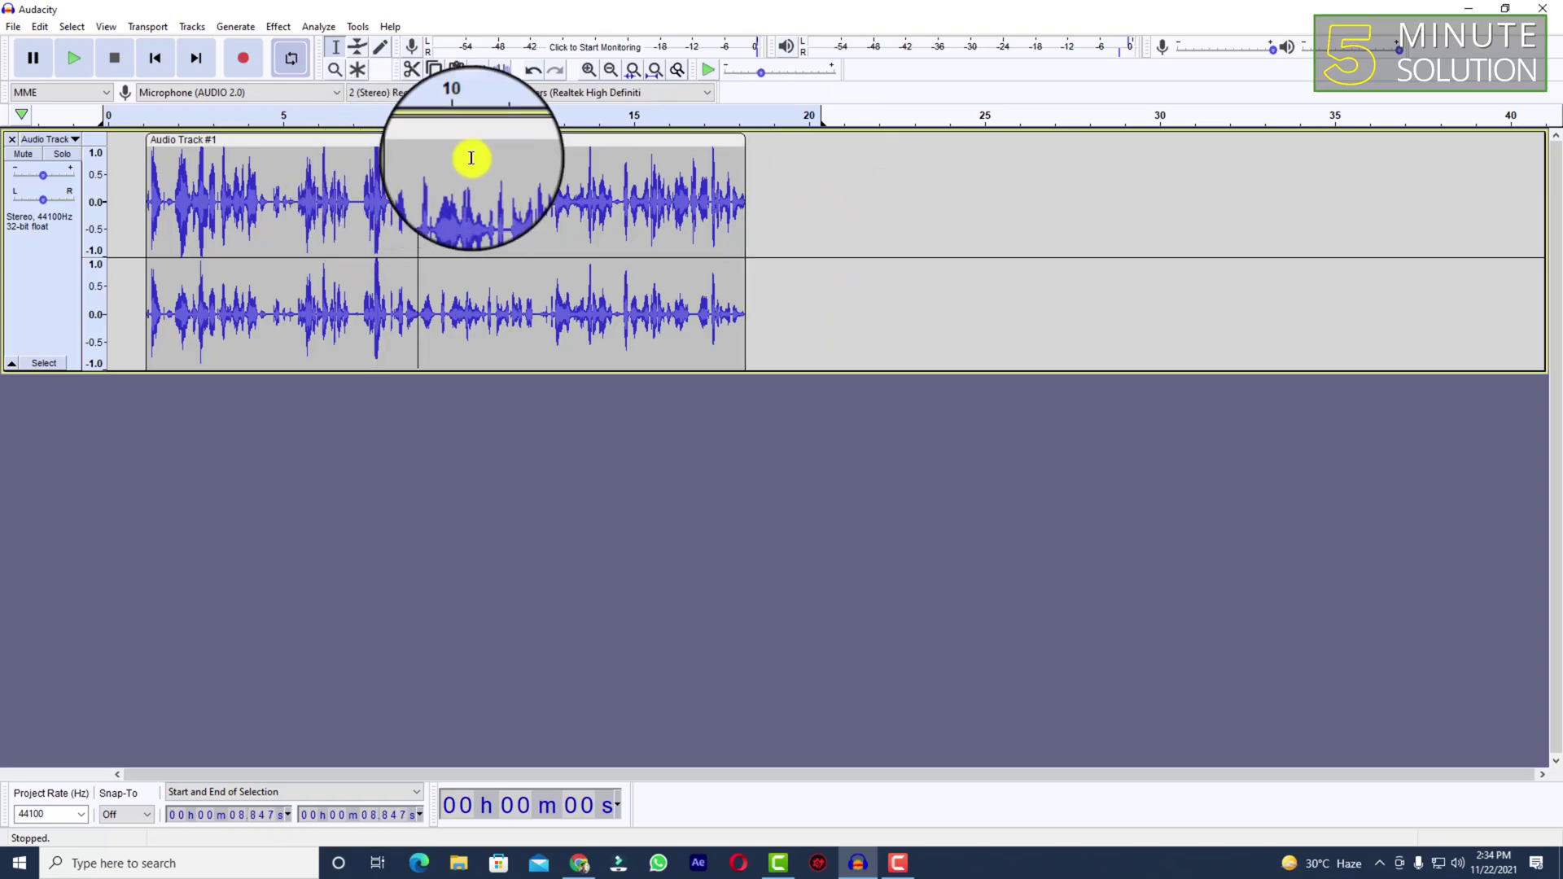
Split the clip at 8.847 s, test-drag the second part right, then undo the move.
right_click(431, 173)
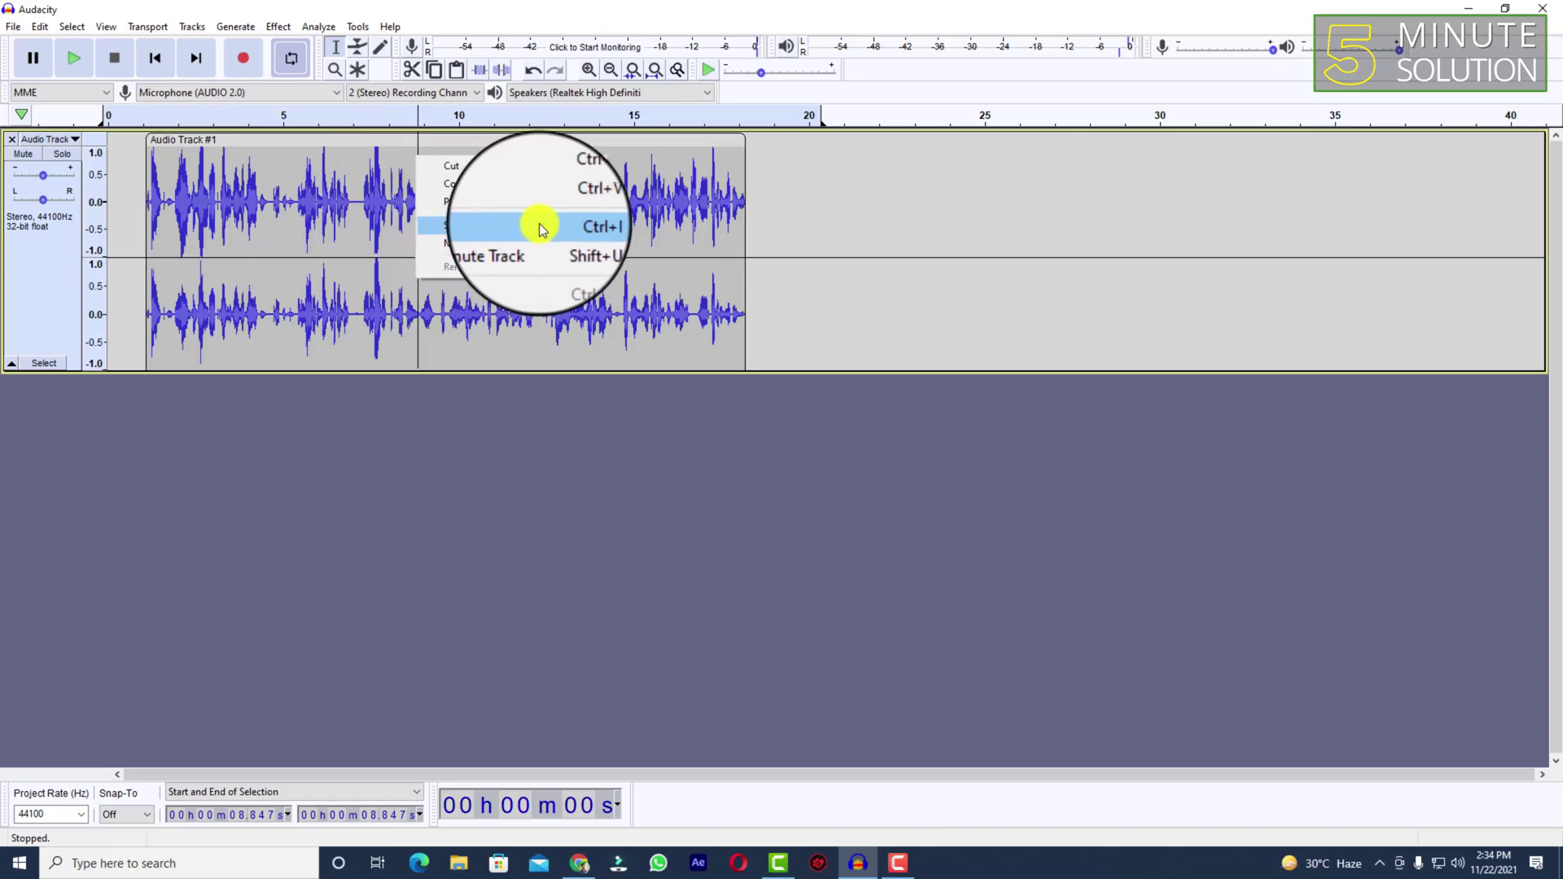
click(576, 228)
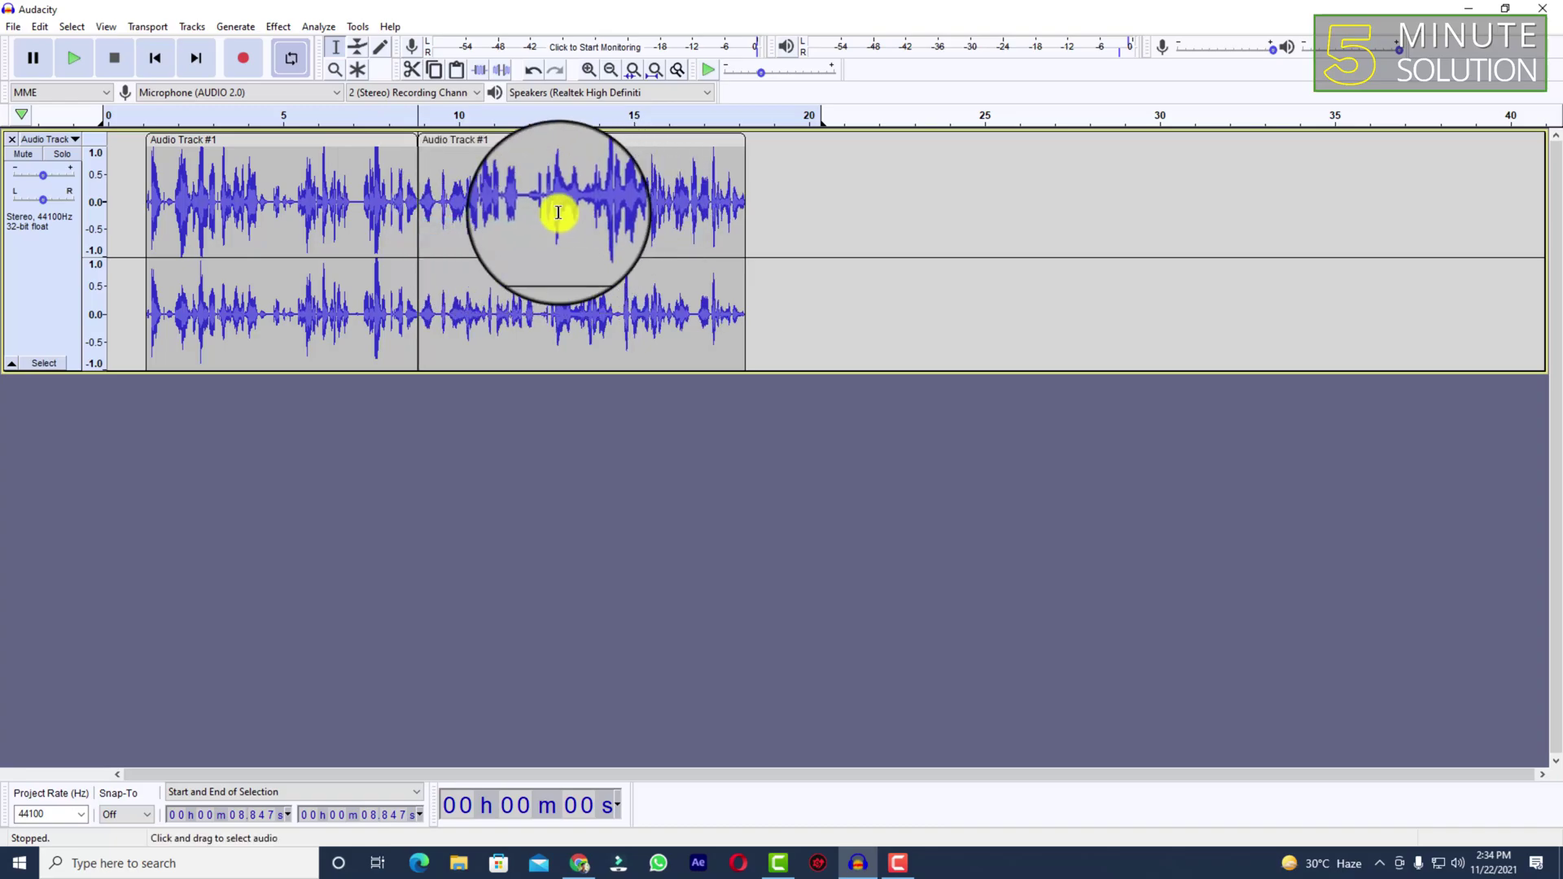
drag(516, 147, 505, 210)
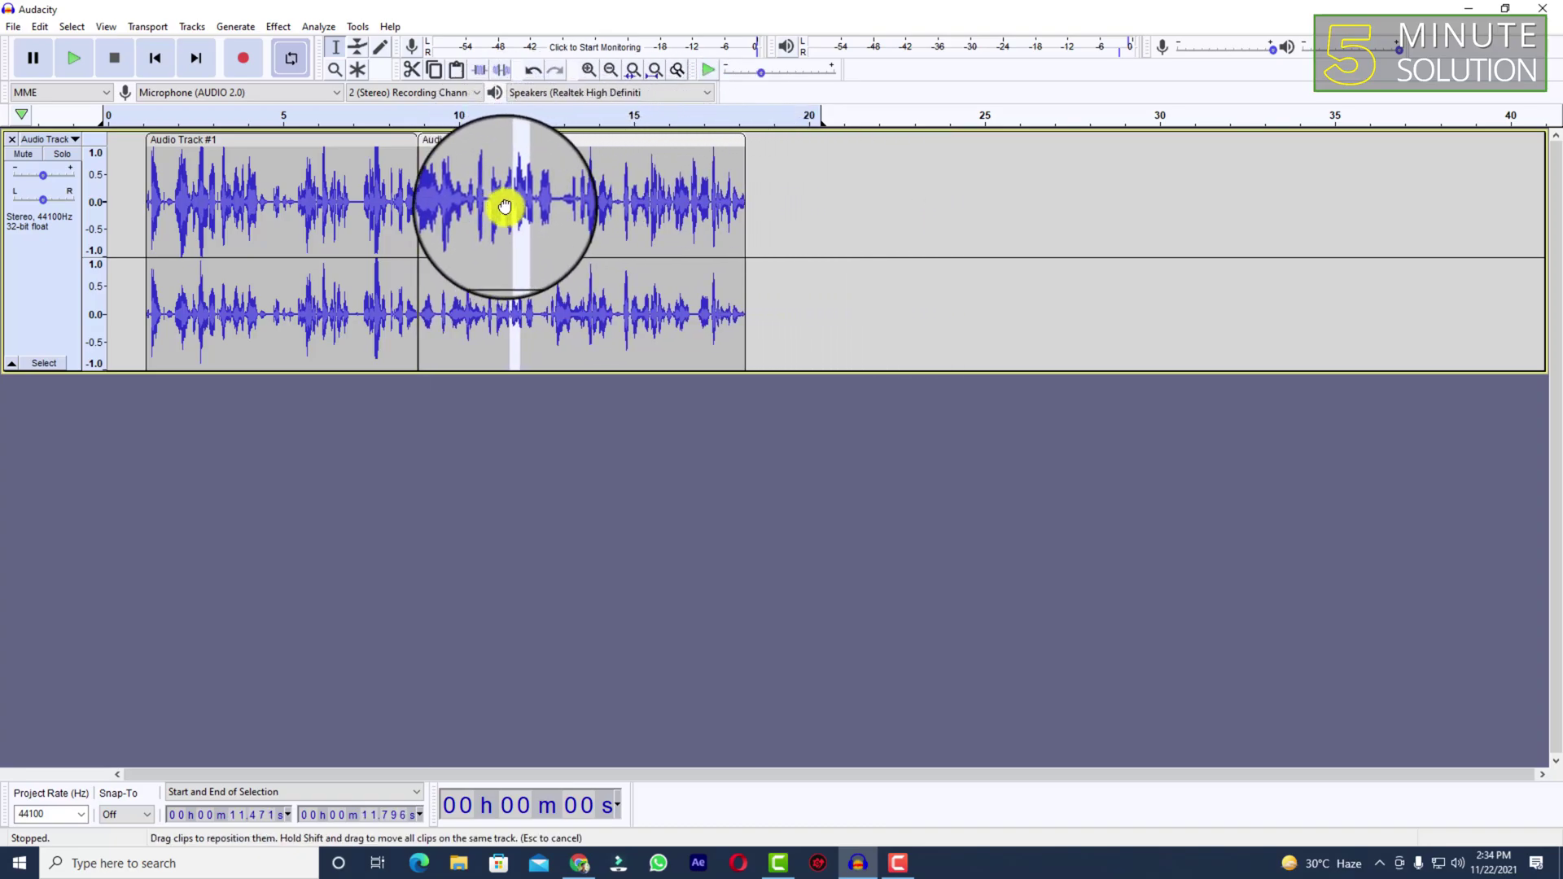
click(879, 216)
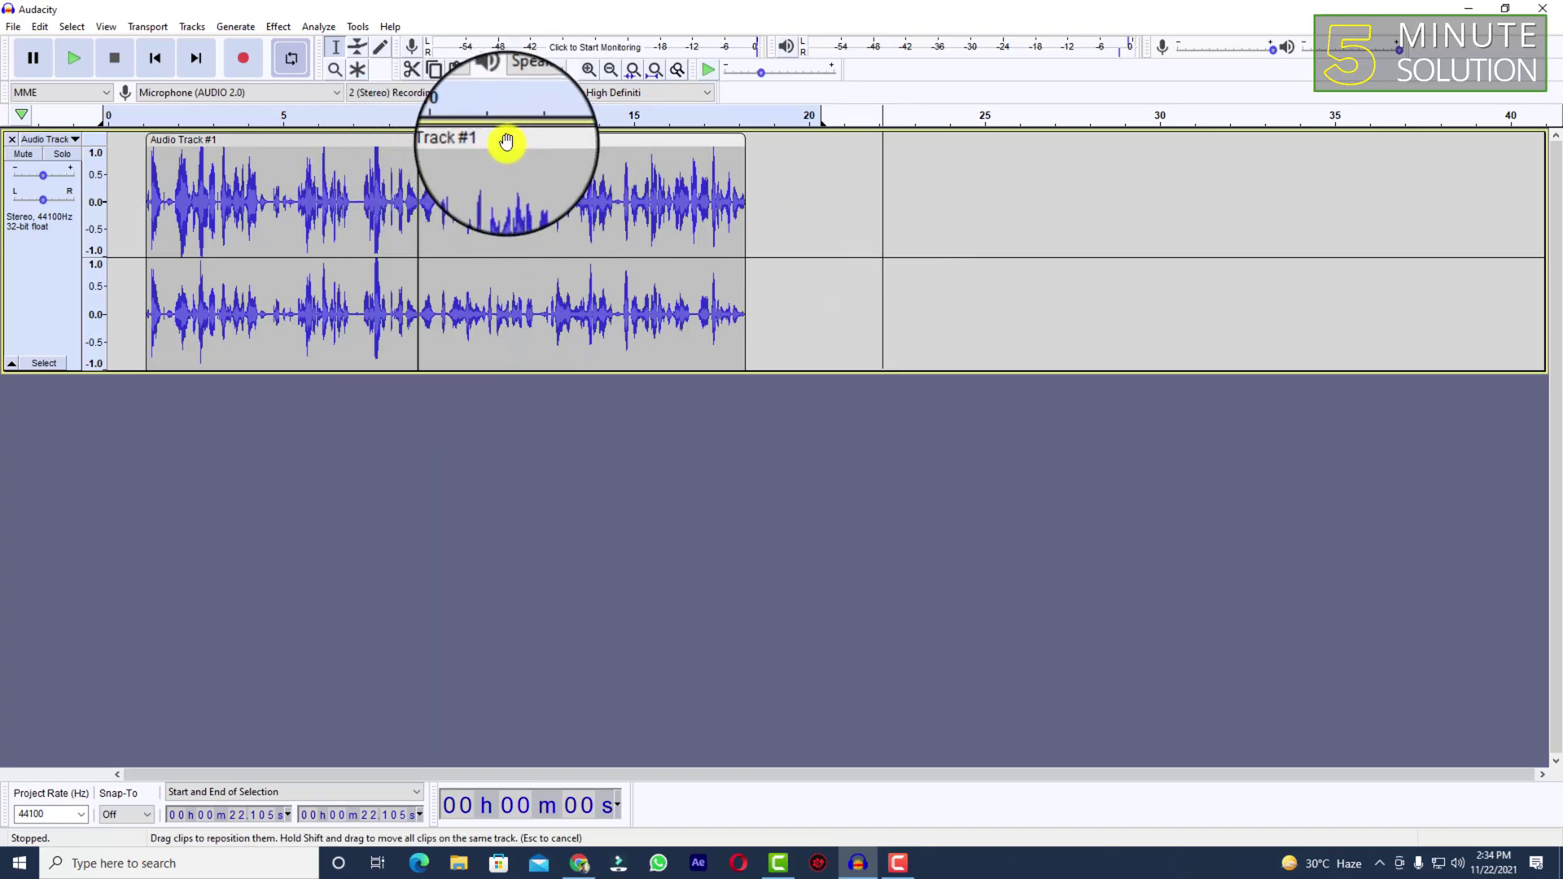
drag(514, 147, 560, 148)
click(535, 67)
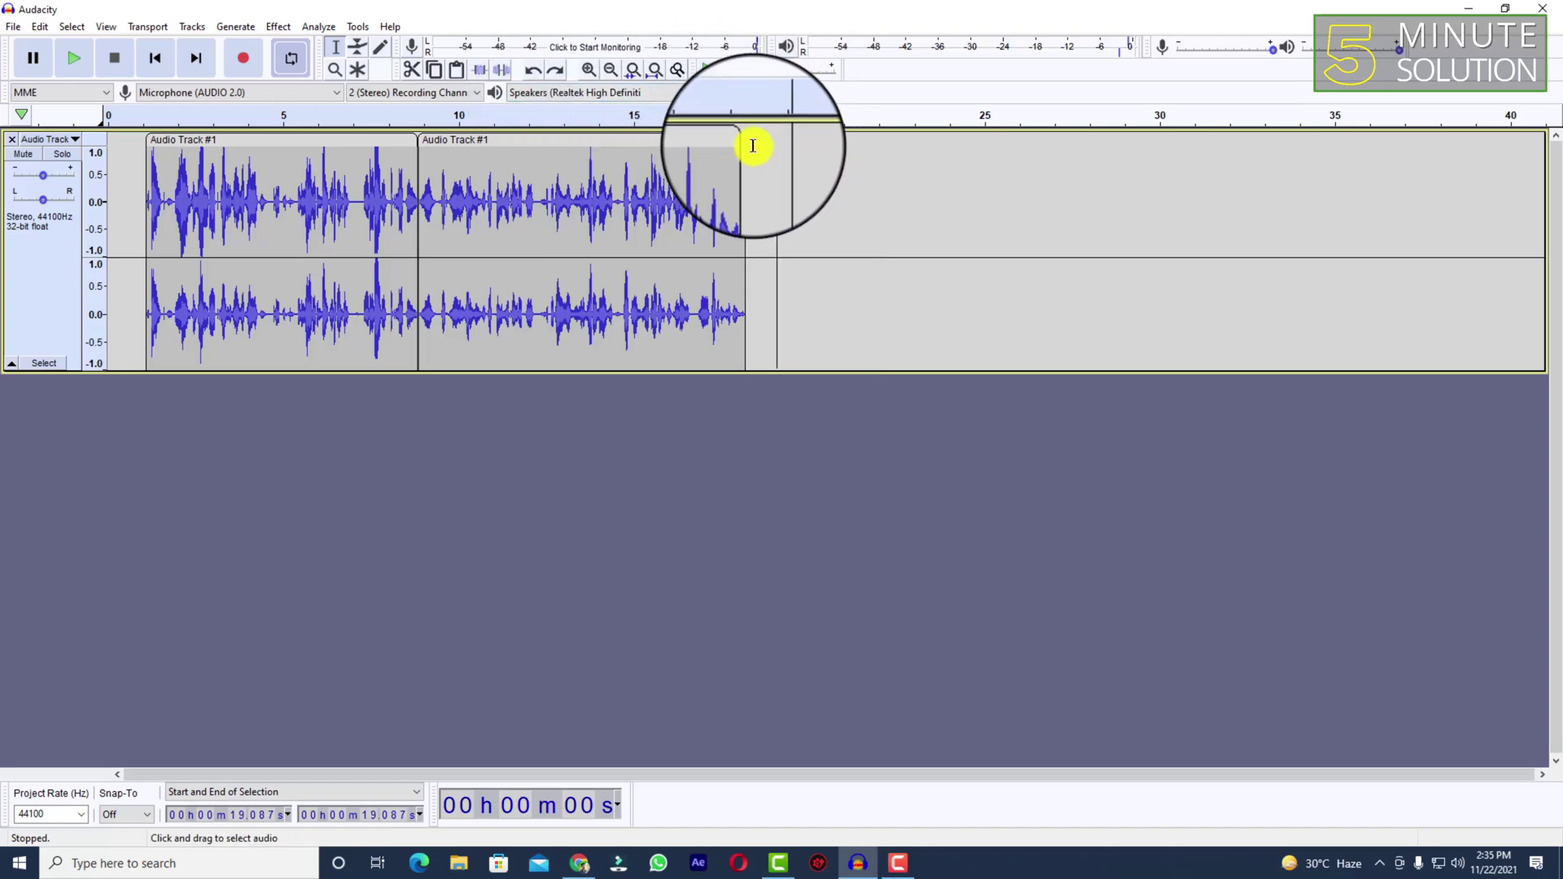
Select both Audio Track #1 clips and slide them left together to start at 0 s.
drag(821, 181, 205, 237)
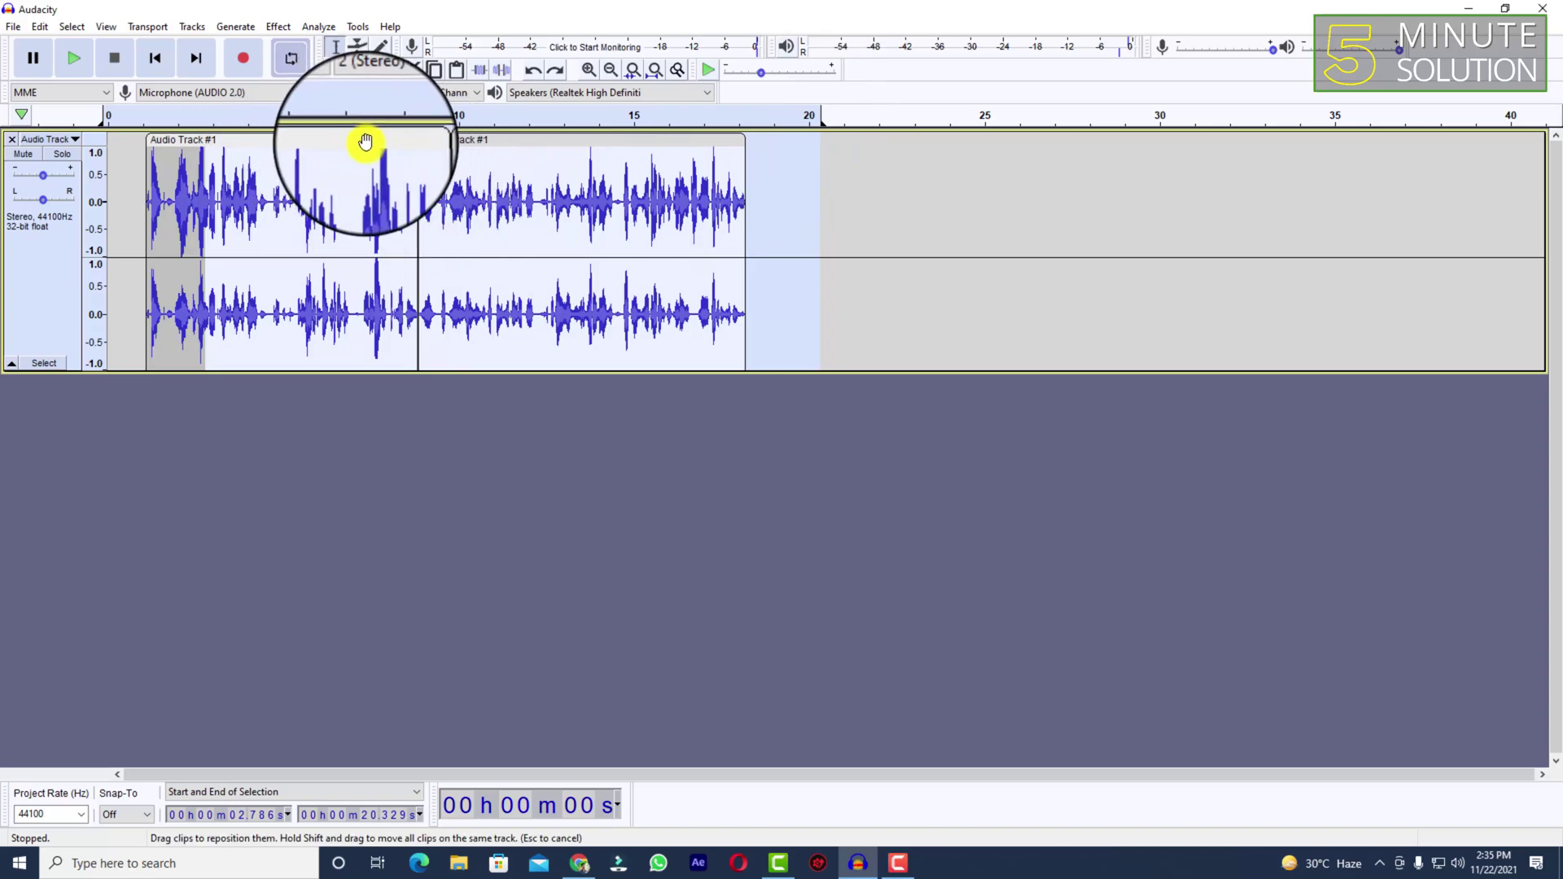
drag(370, 145, 333, 144)
click(753, 193)
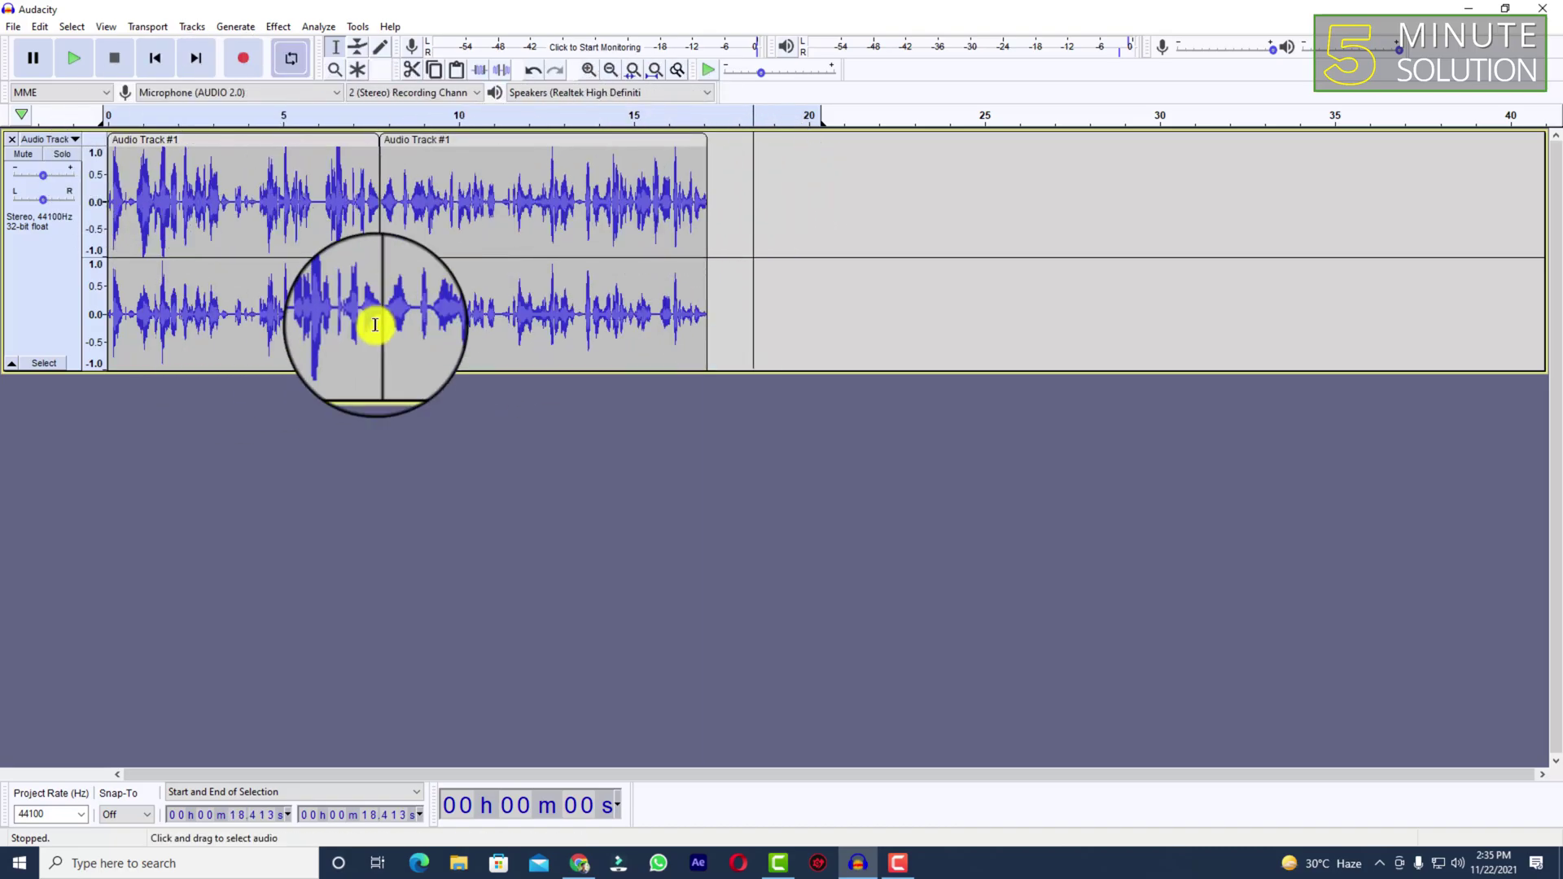
Use File > Export > Export Audio to save an MP3 into the Camtasia folder.
click(15, 28)
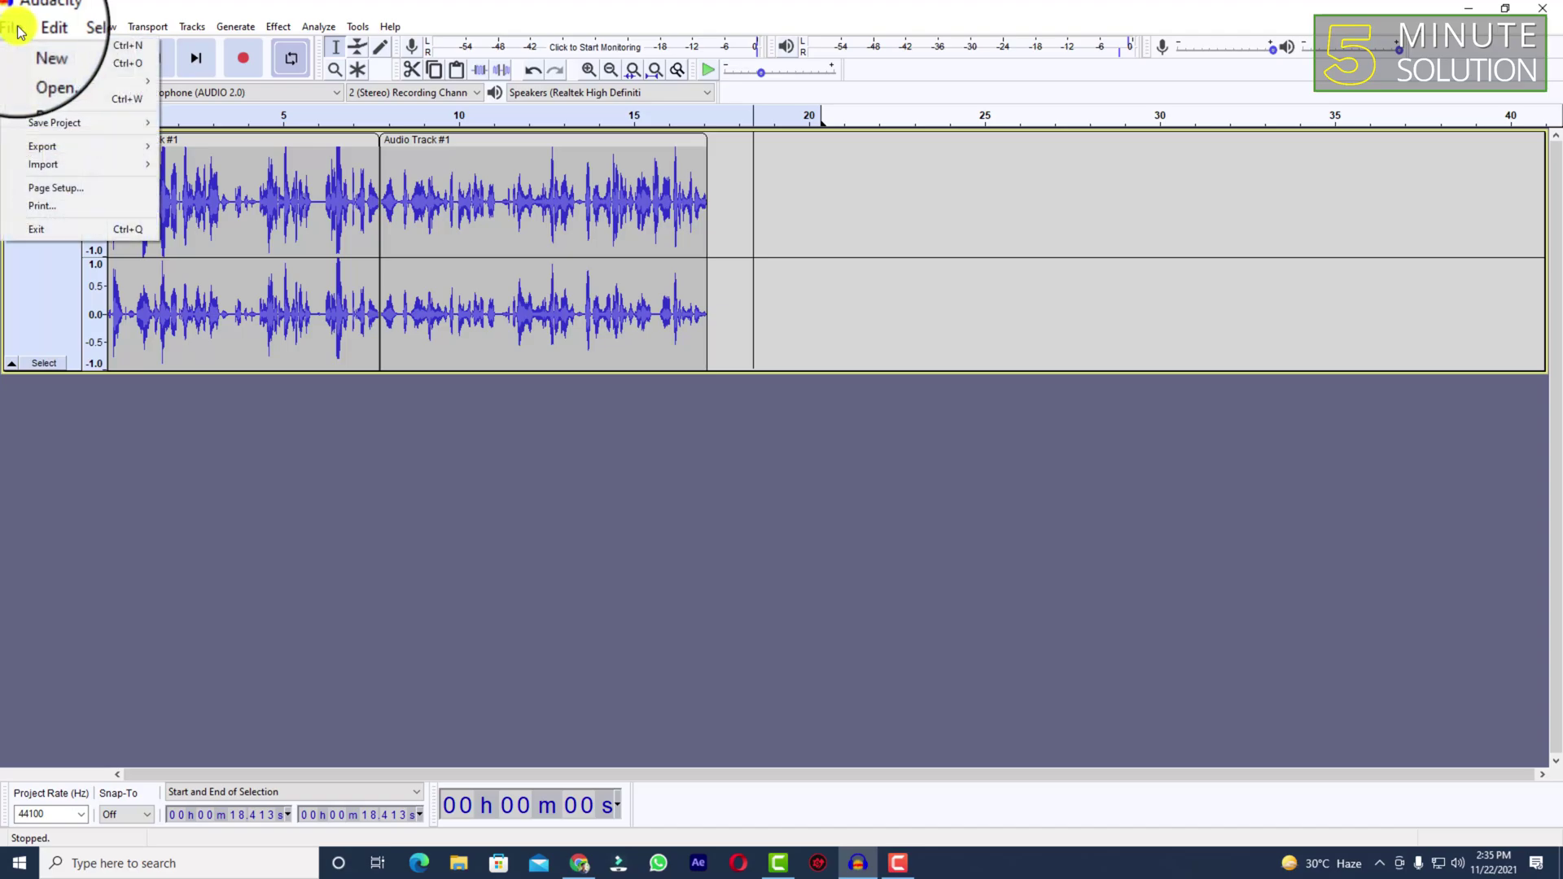
mouse_move(65, 146)
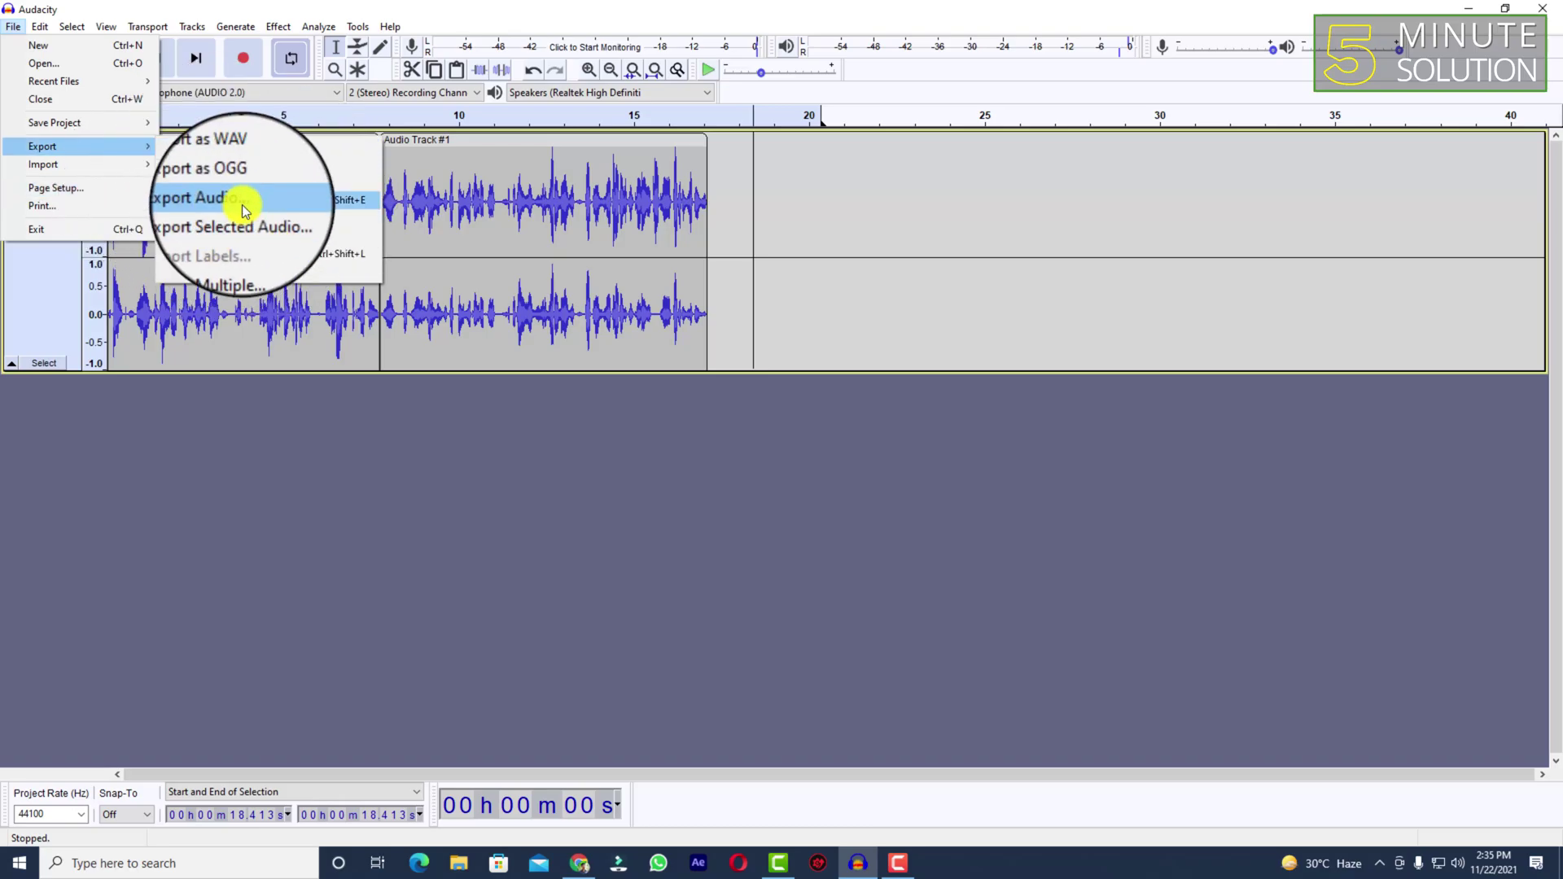
click(250, 140)
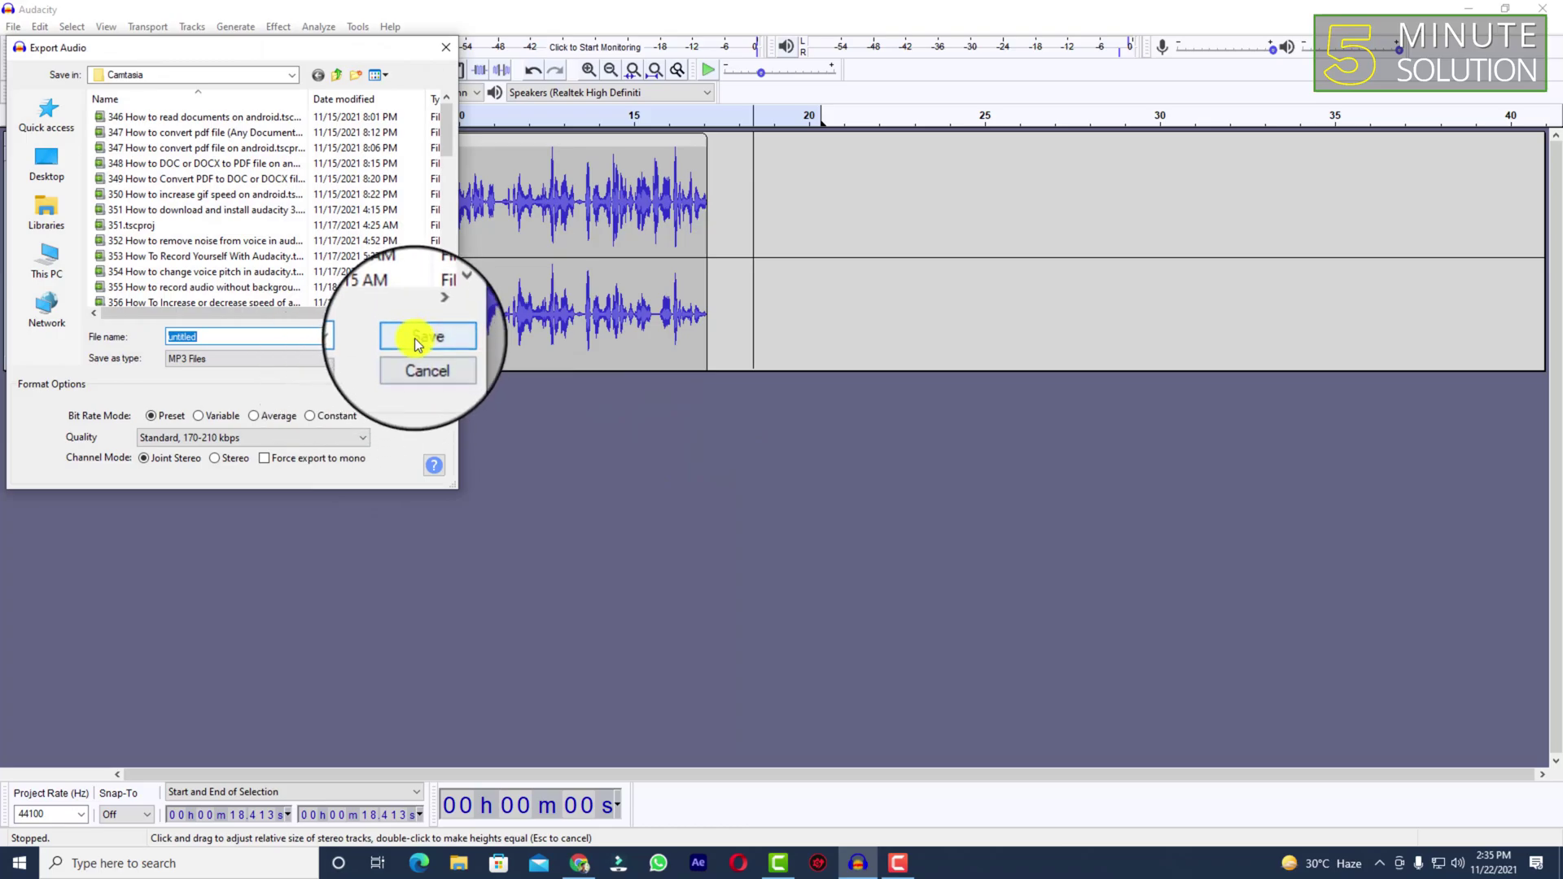
click(418, 340)
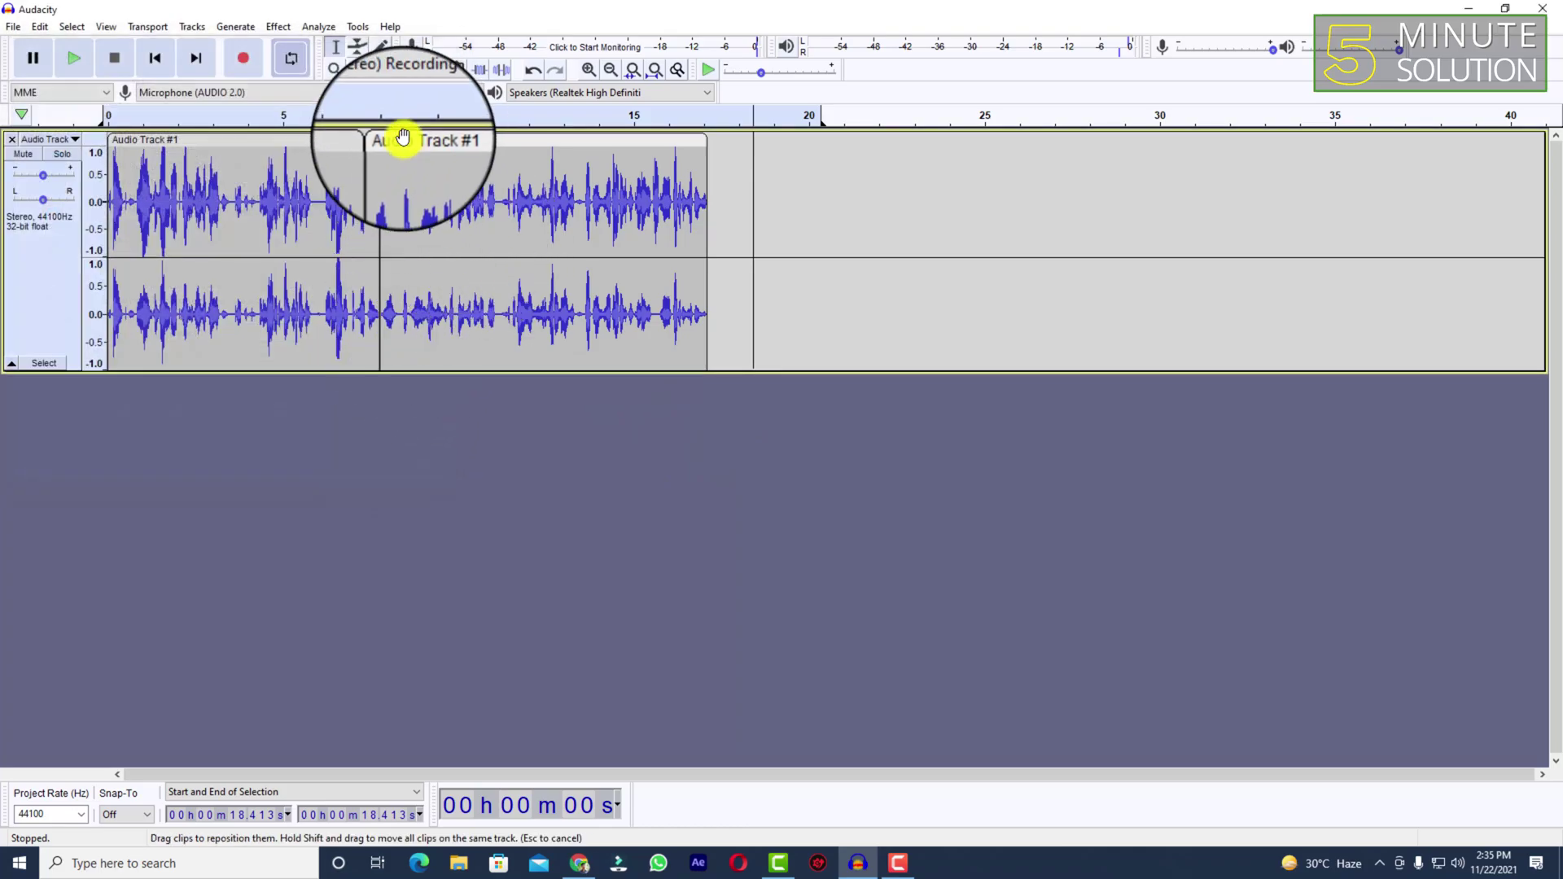